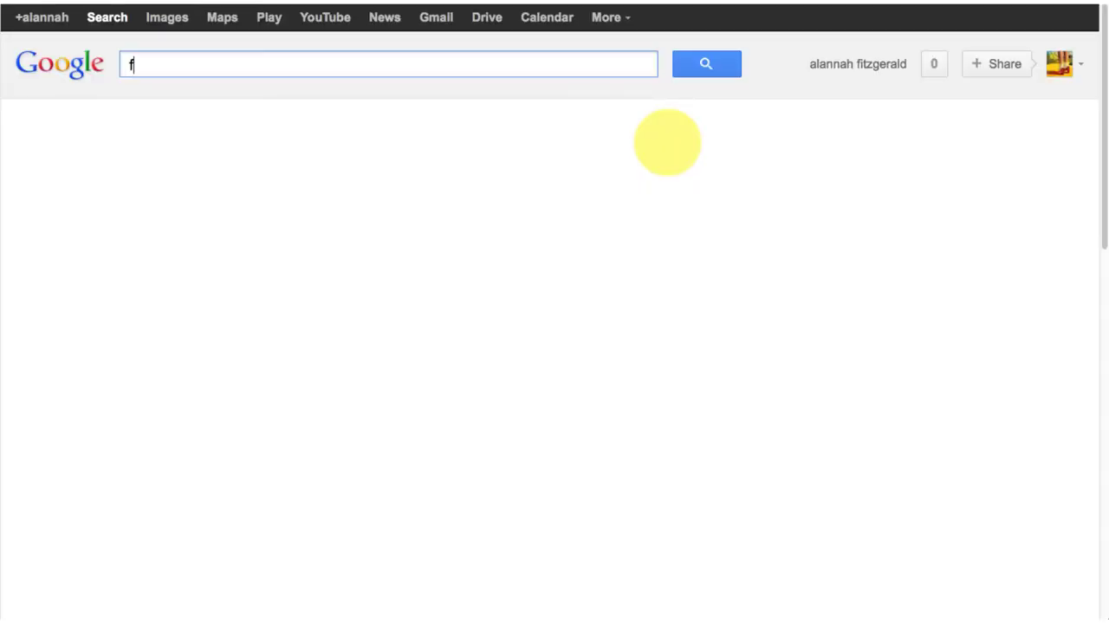
Step: Search Google for 'flax language' and open the 'FLAX - language learning activities' result
text(lax lang)
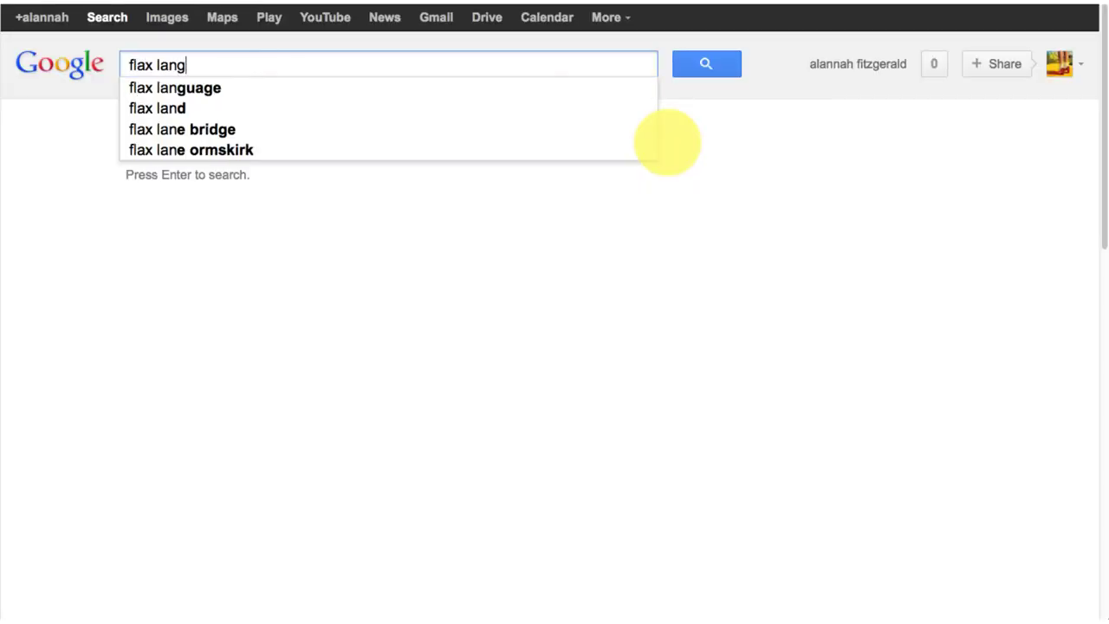
text(uage)
key(Return)
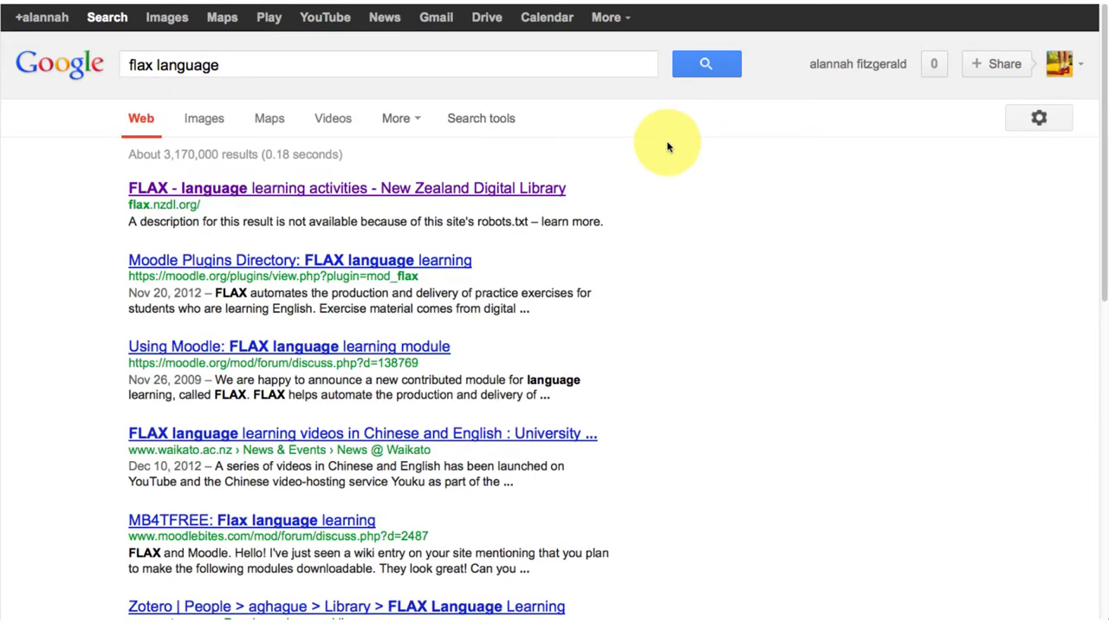
click(500, 191)
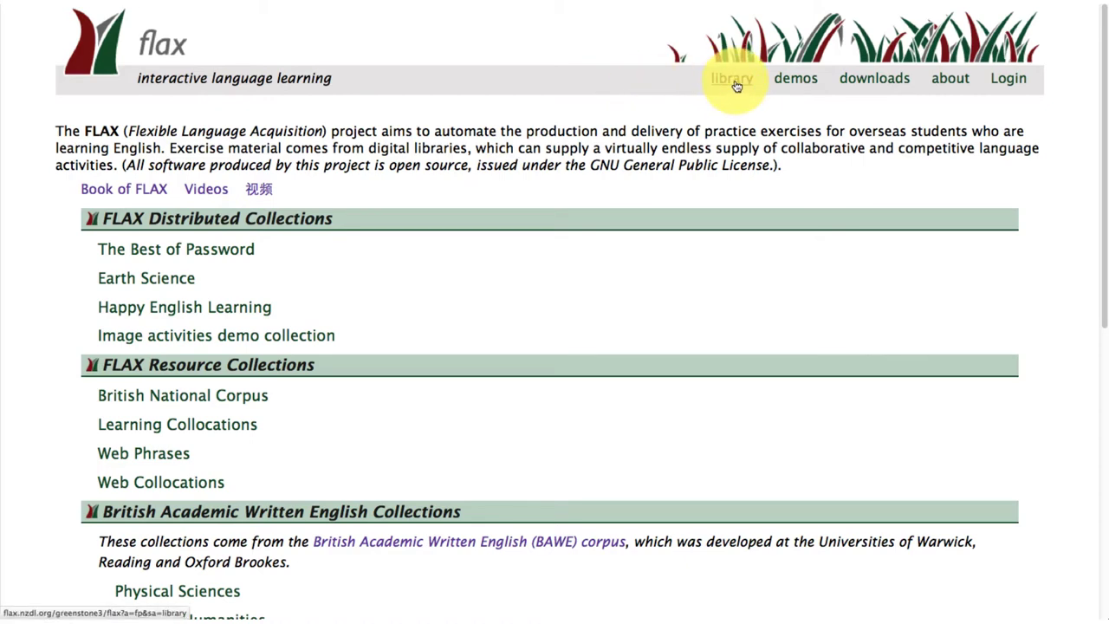
Step: Browse the FLAX library collections and open Learning Collocations under FLAX Resource Collections
scroll(447, 163, down, 2)
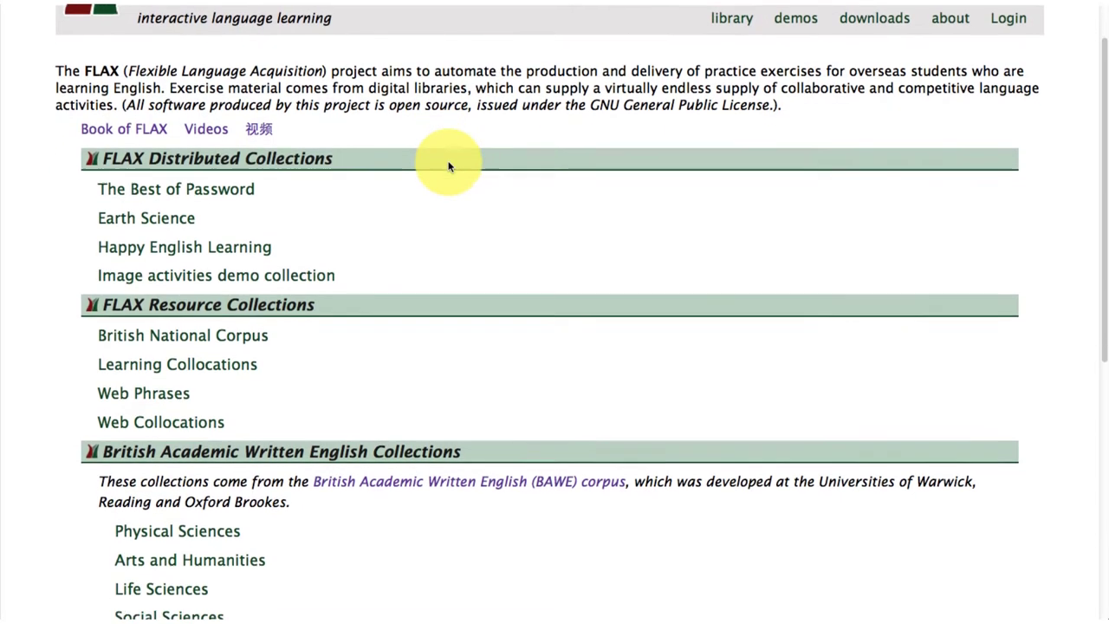
scroll(448, 164, down, 4)
scroll(448, 165, up, 2)
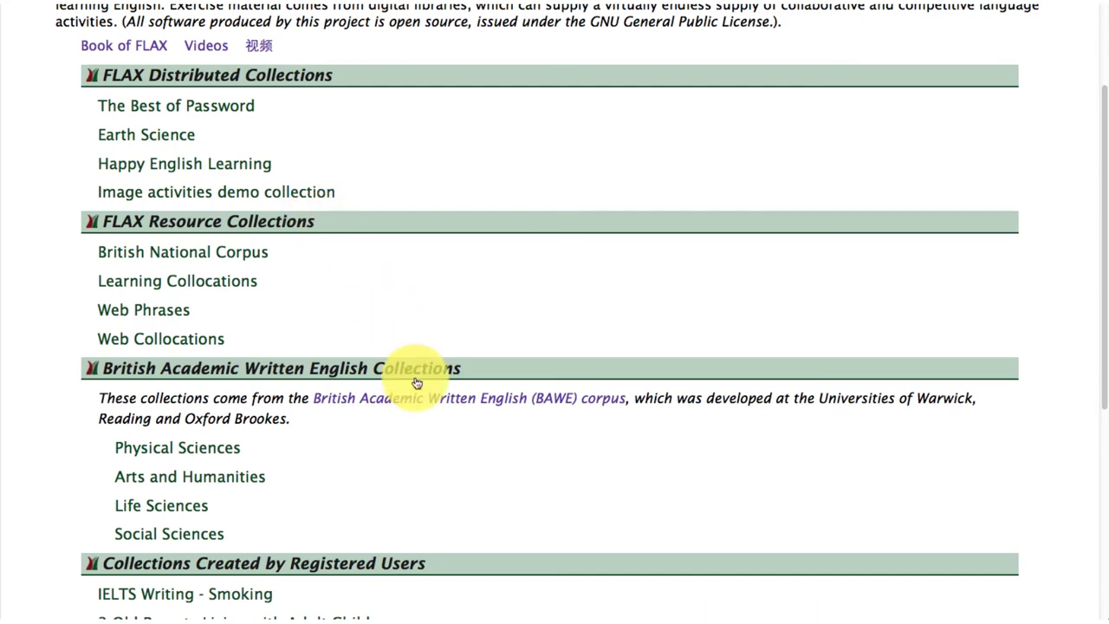
scroll(367, 567, down, 3)
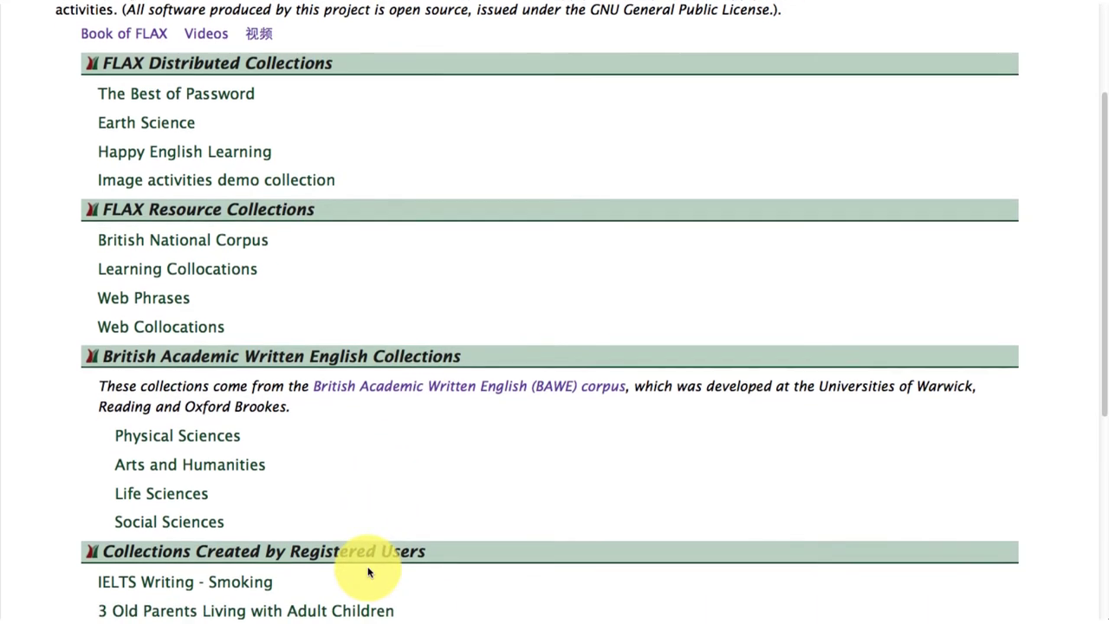
scroll(367, 567, up, 3)
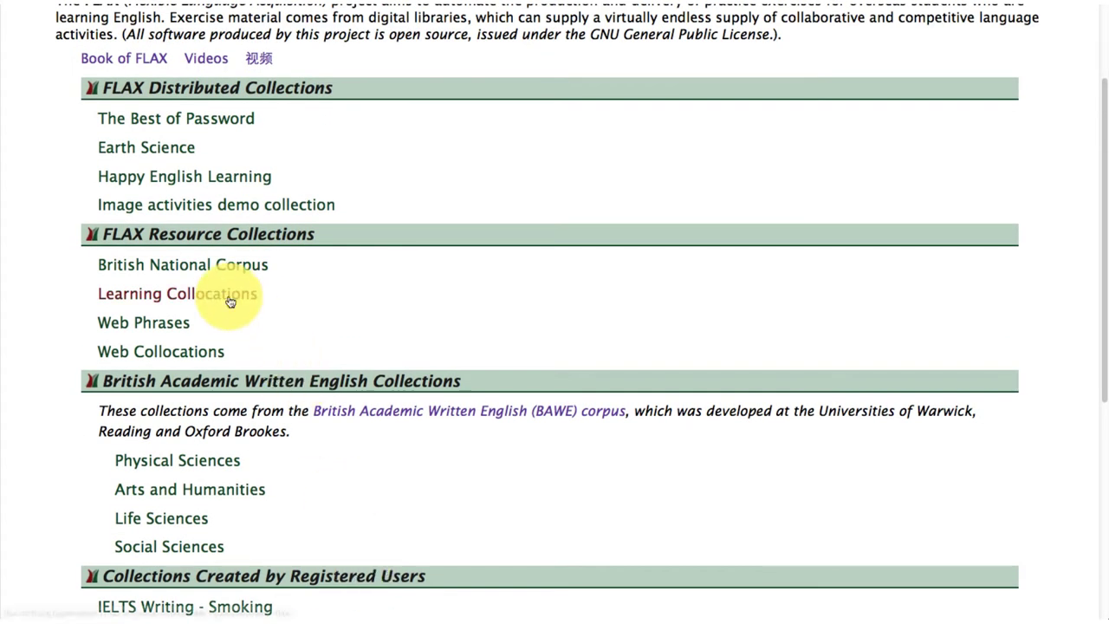
click(218, 294)
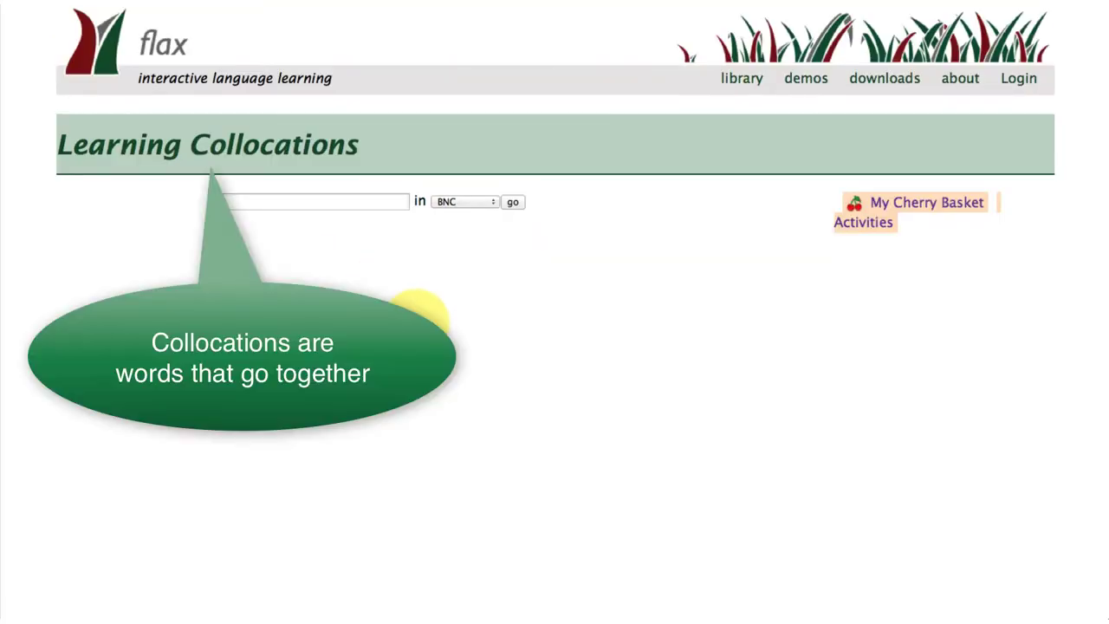
Step: Check the BAWE, BNC and Wikipedia corpus options, keep BNC, and search for 'learning'
click(358, 202)
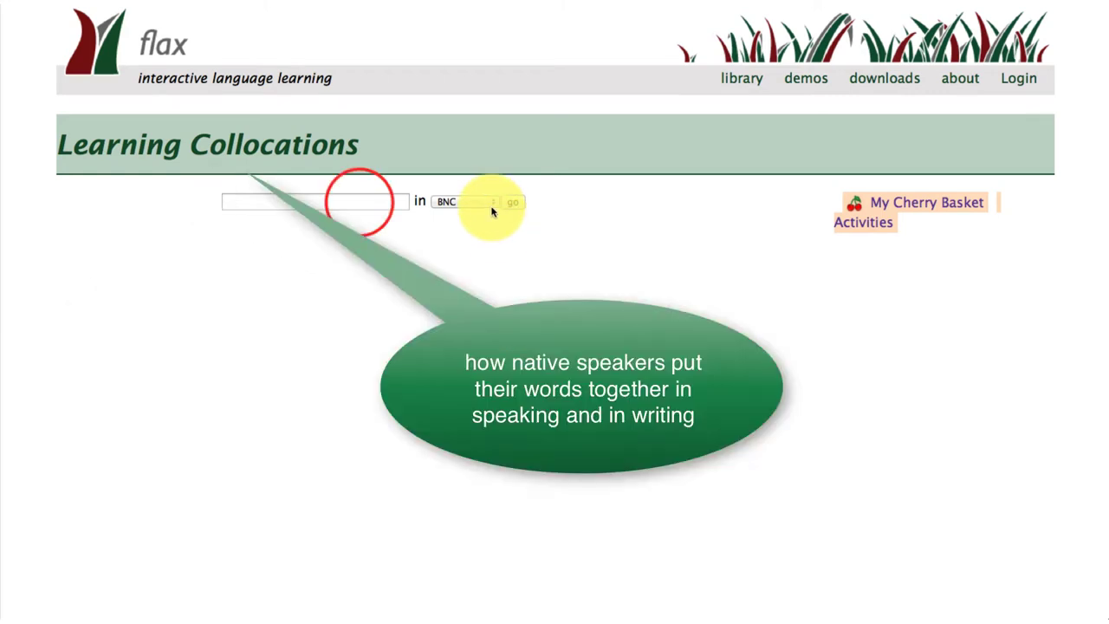
click(492, 204)
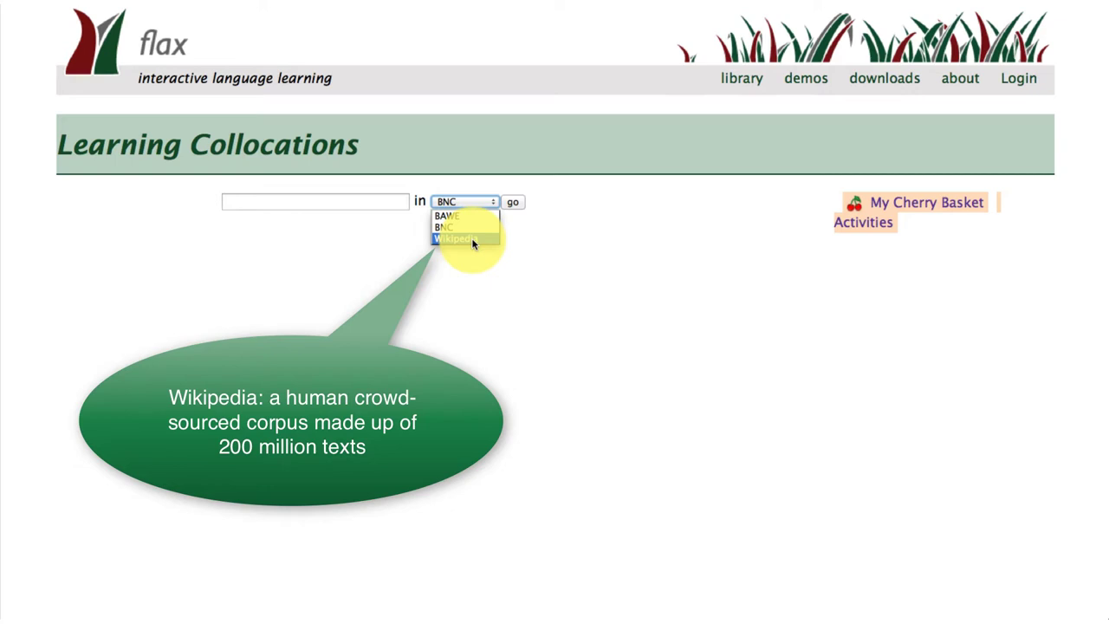
click(373, 198)
click(372, 199)
text(learning)
key(Return)
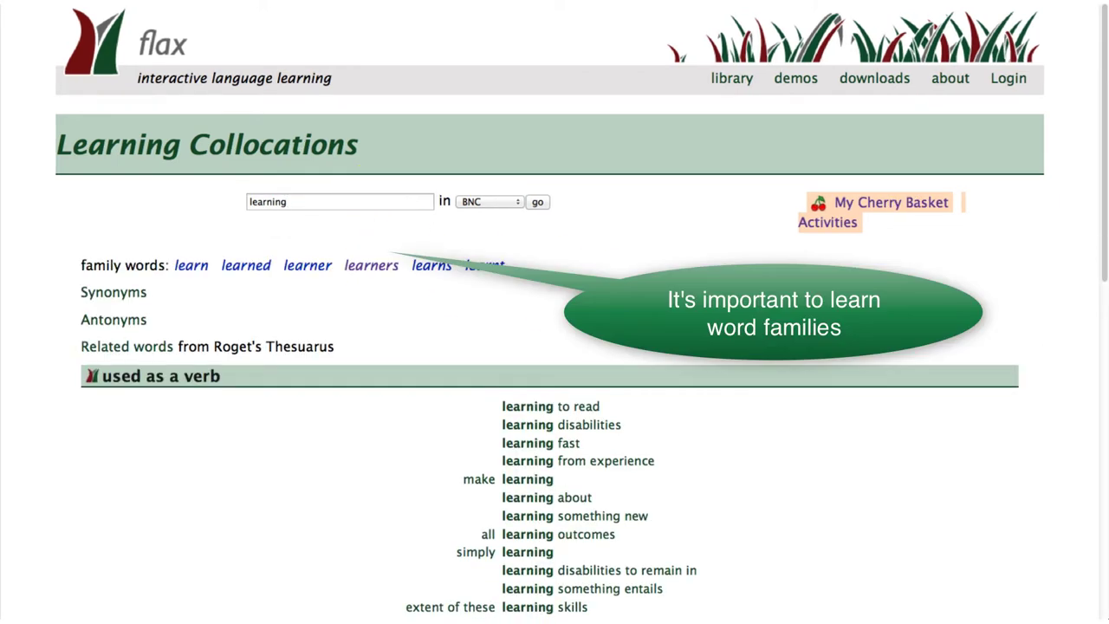
Step: Show collocations for the family word 'learners' and view the 'language learners' sample sentences
scroll(488, 248, down, 1)
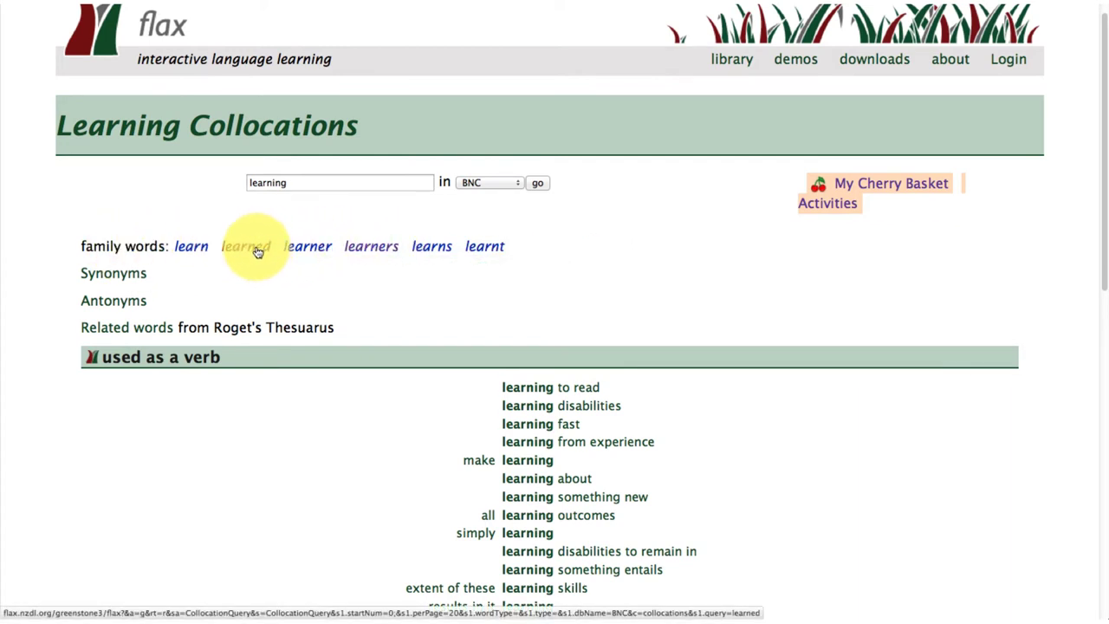
click(370, 248)
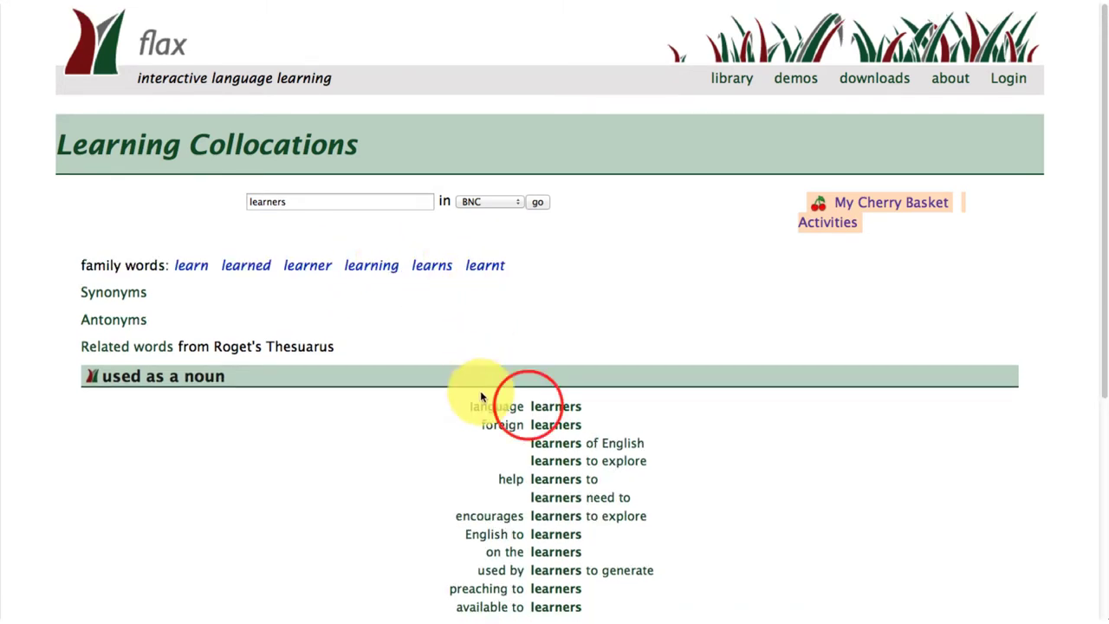
click(530, 409)
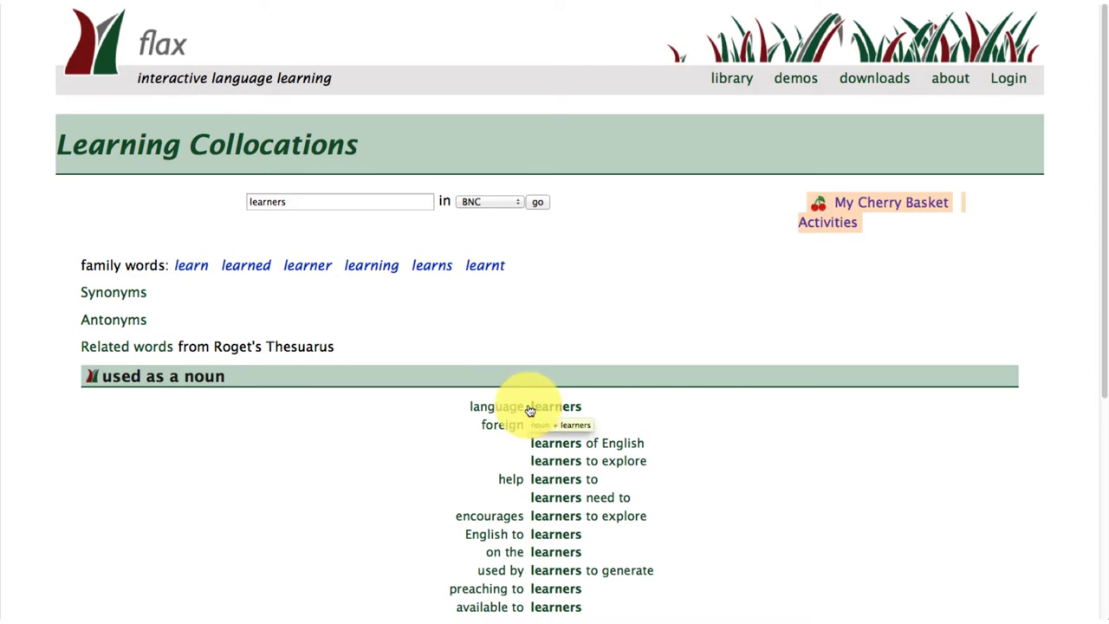
click(541, 408)
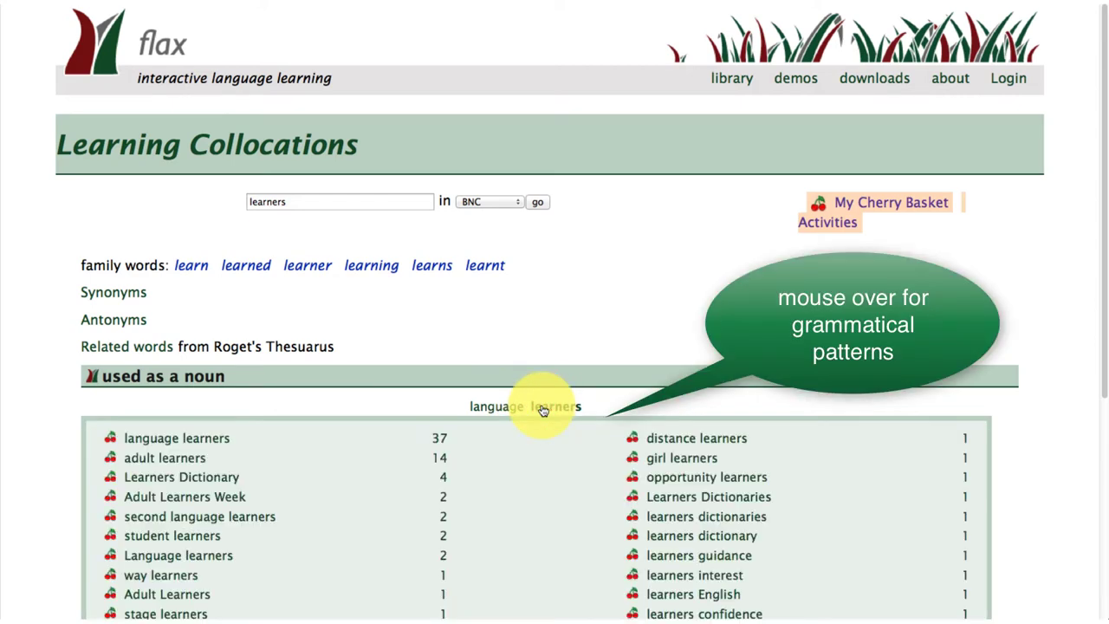
scroll(541, 408, down, 3)
click(215, 340)
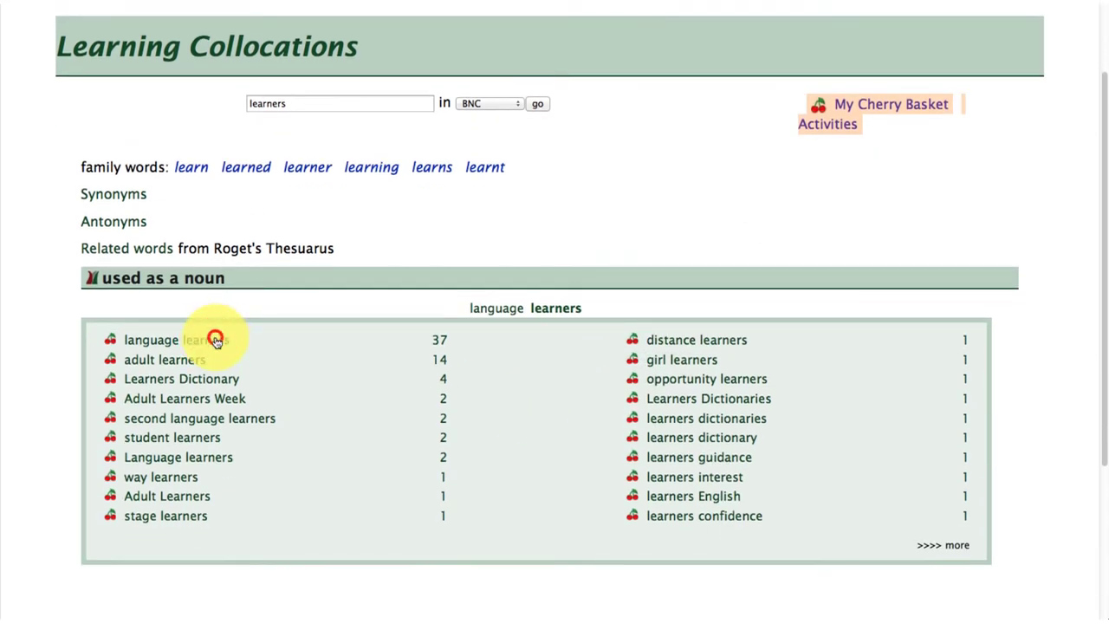
click(223, 462)
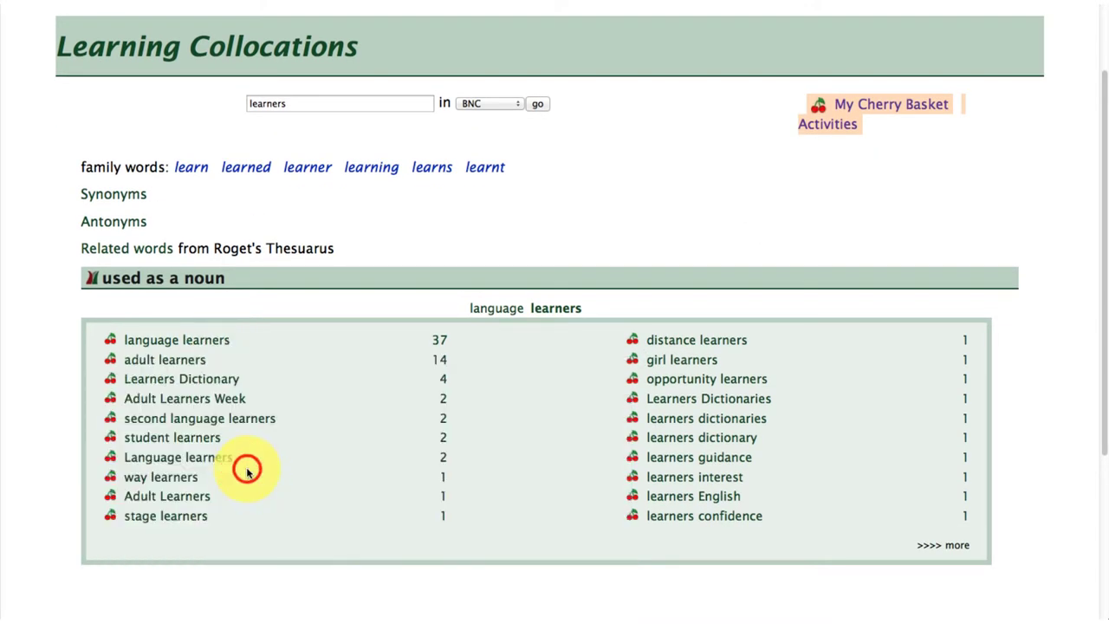
click(247, 469)
Step: Expand the 'learners of English' pattern, read its sample sentences, then collapse the table
click(563, 350)
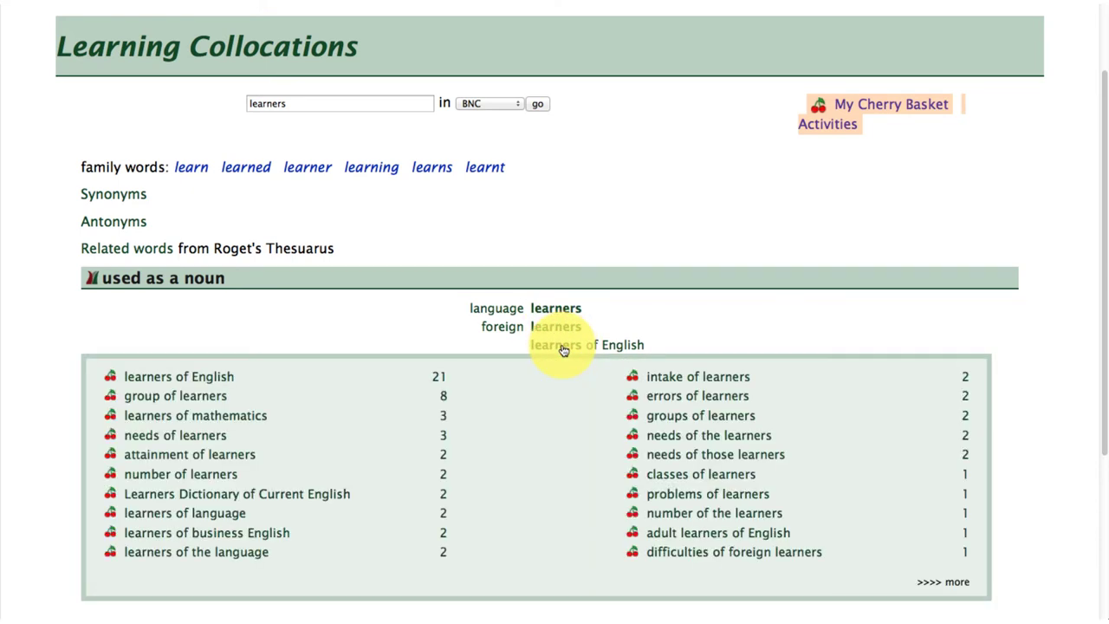
click(208, 377)
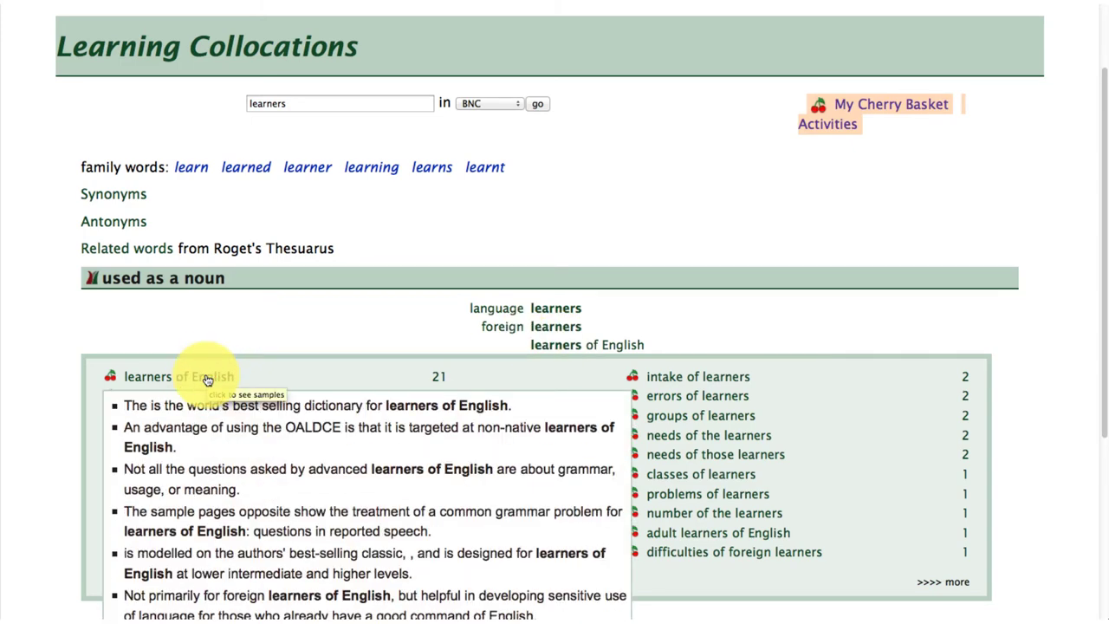
click(223, 490)
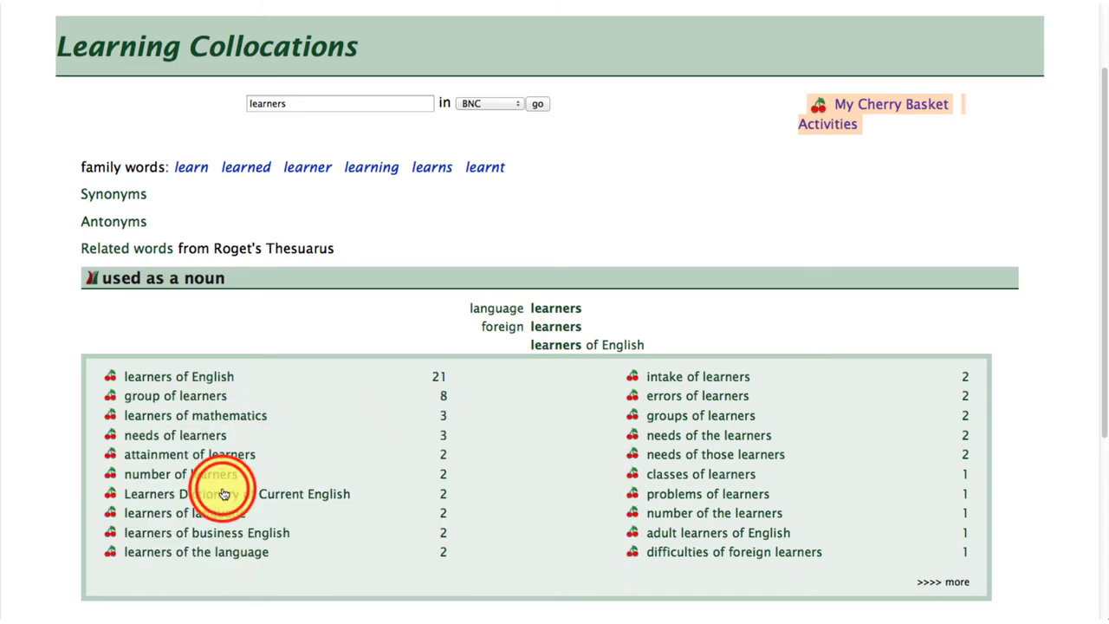
click(355, 376)
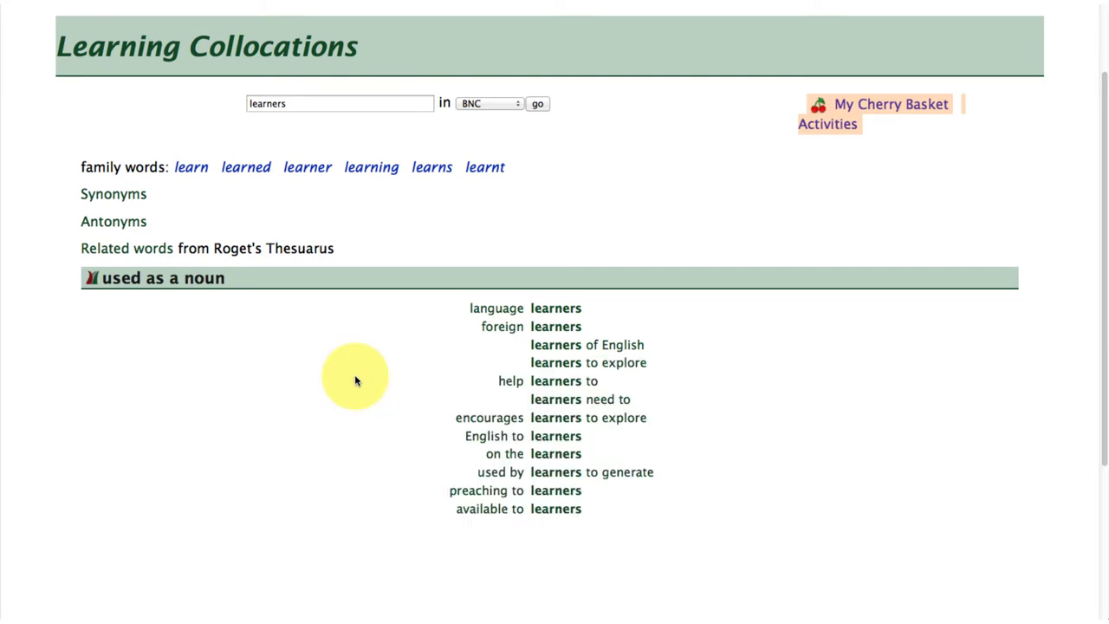
scroll(266, 232, down, 3)
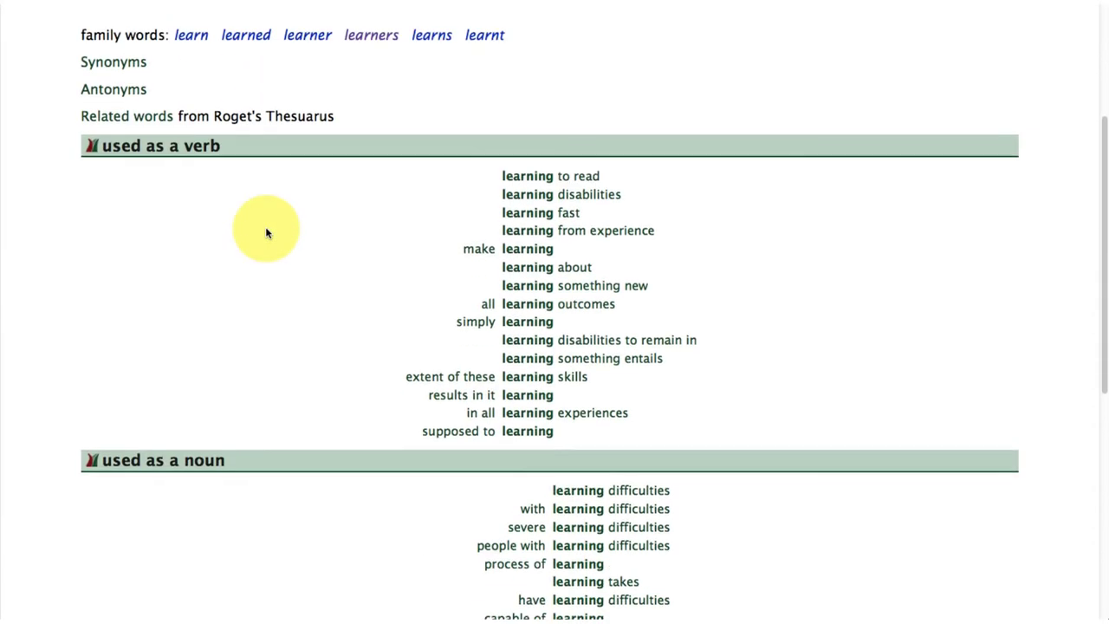
Step: Read sample sentences for 'learning to read' and 'learning to cope with', then collapse the verb list
scroll(266, 232, down, 2)
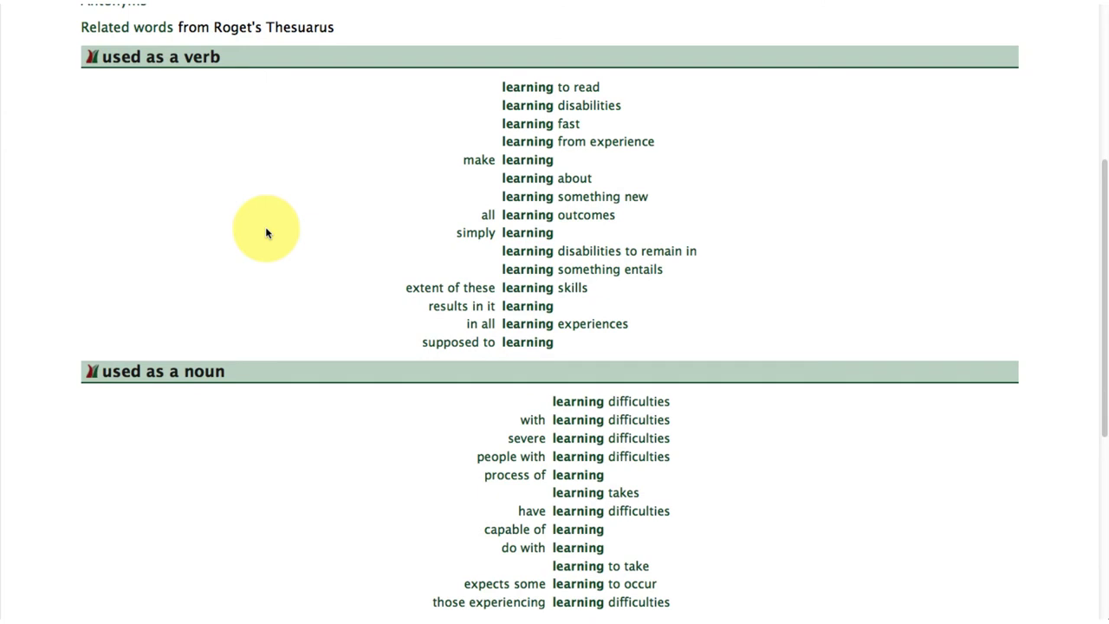
click(560, 86)
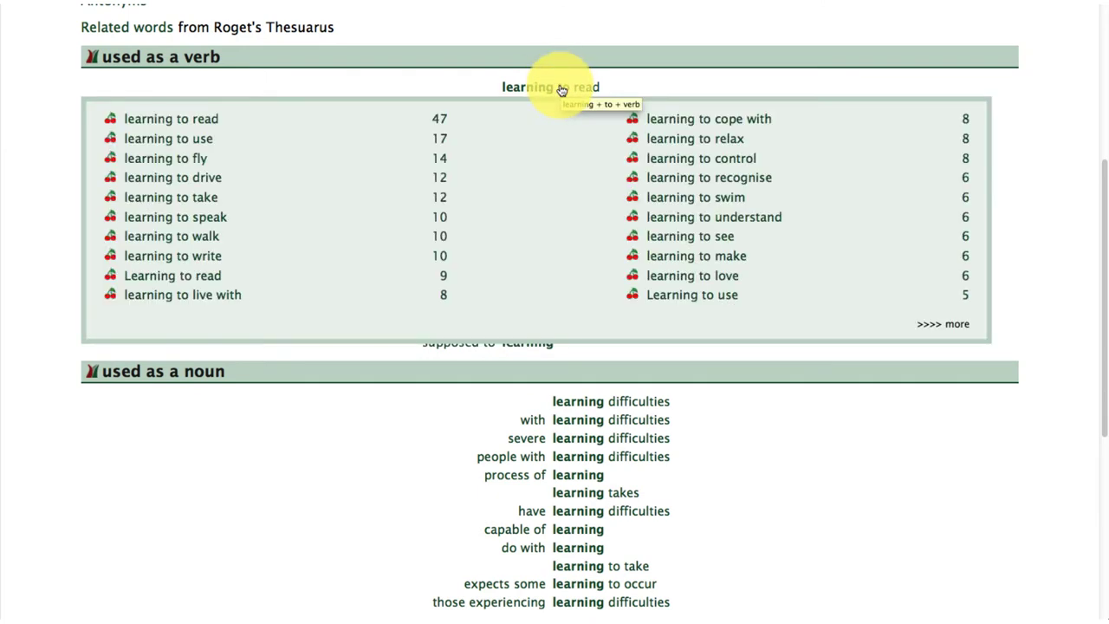
click(199, 118)
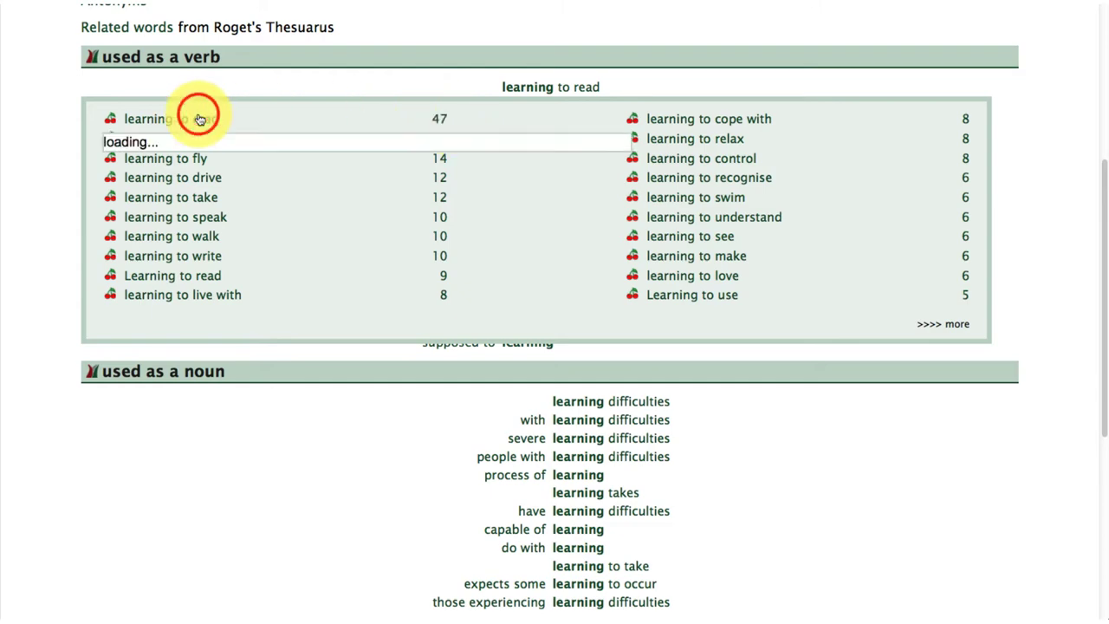
click(298, 308)
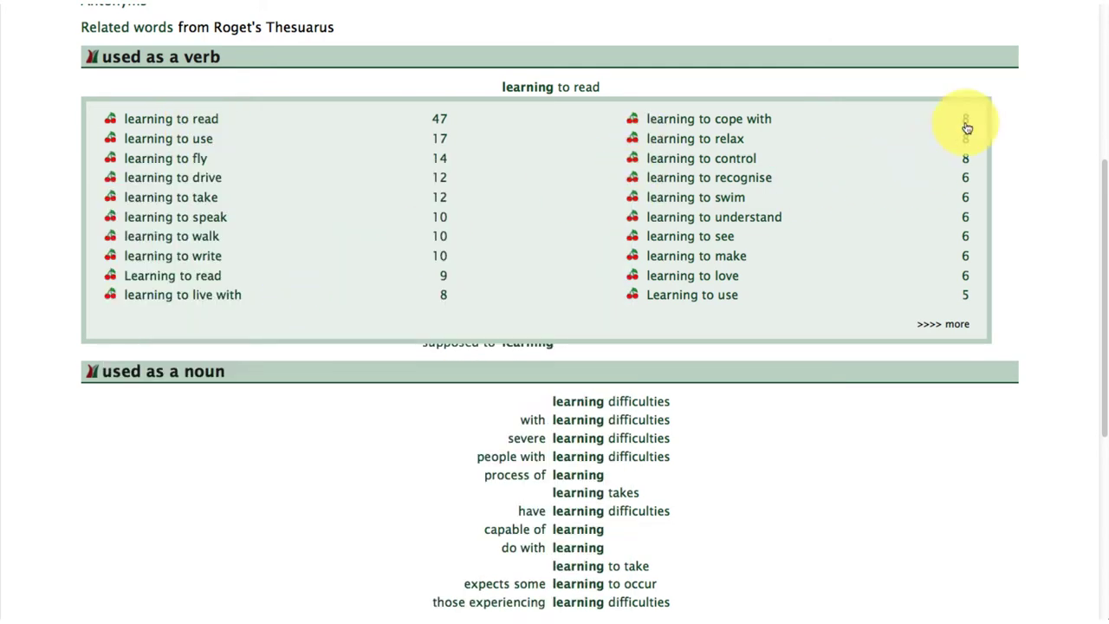
click(721, 120)
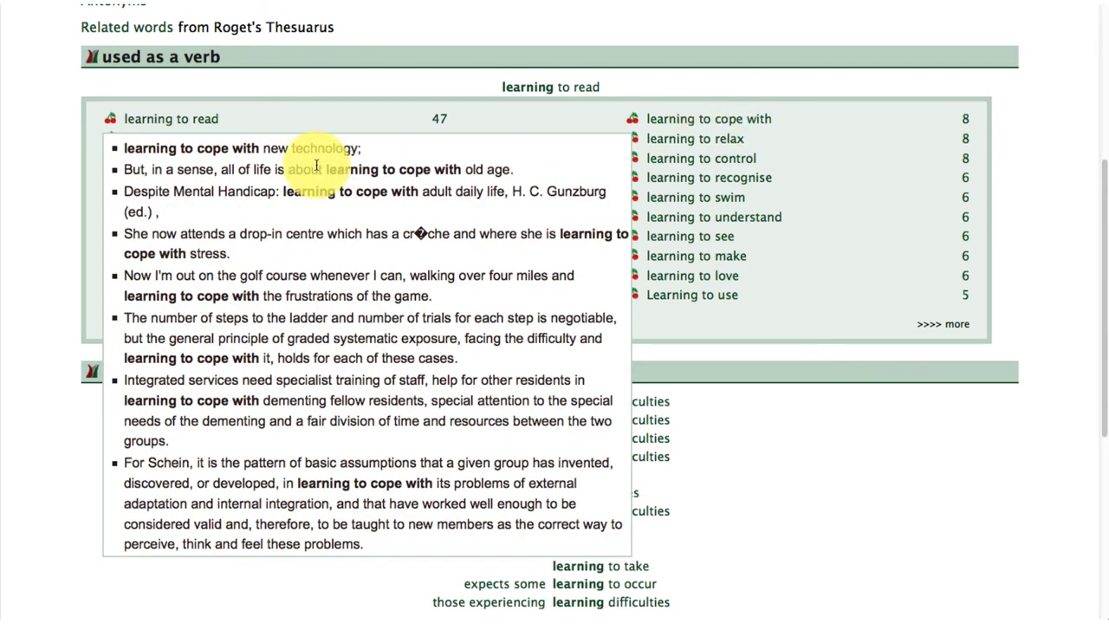
click(330, 236)
click(332, 235)
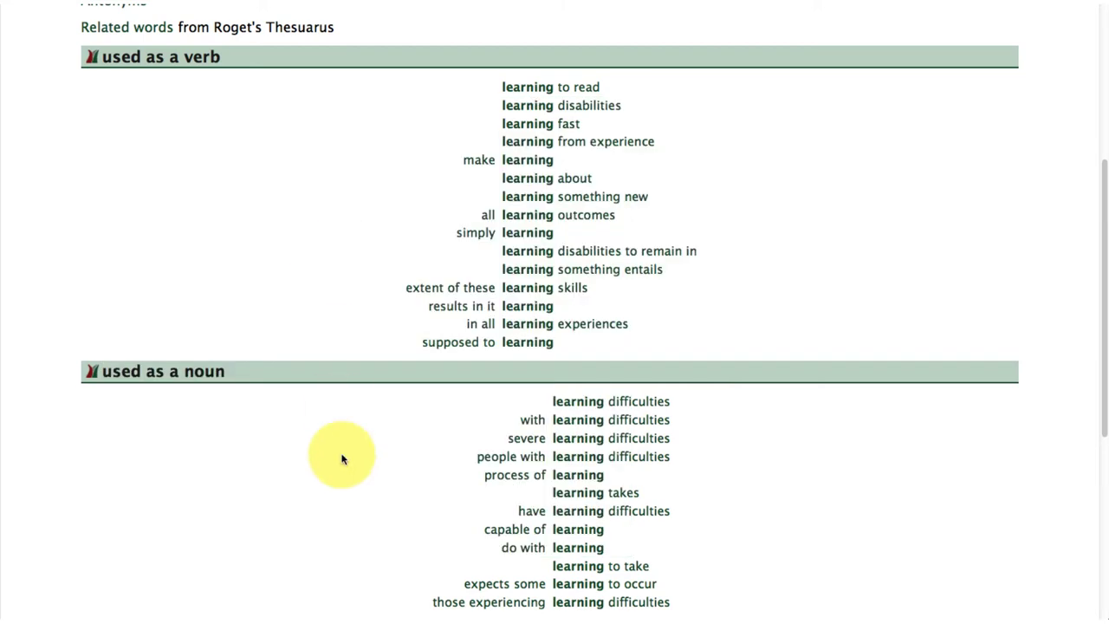
scroll(342, 457, down, 1)
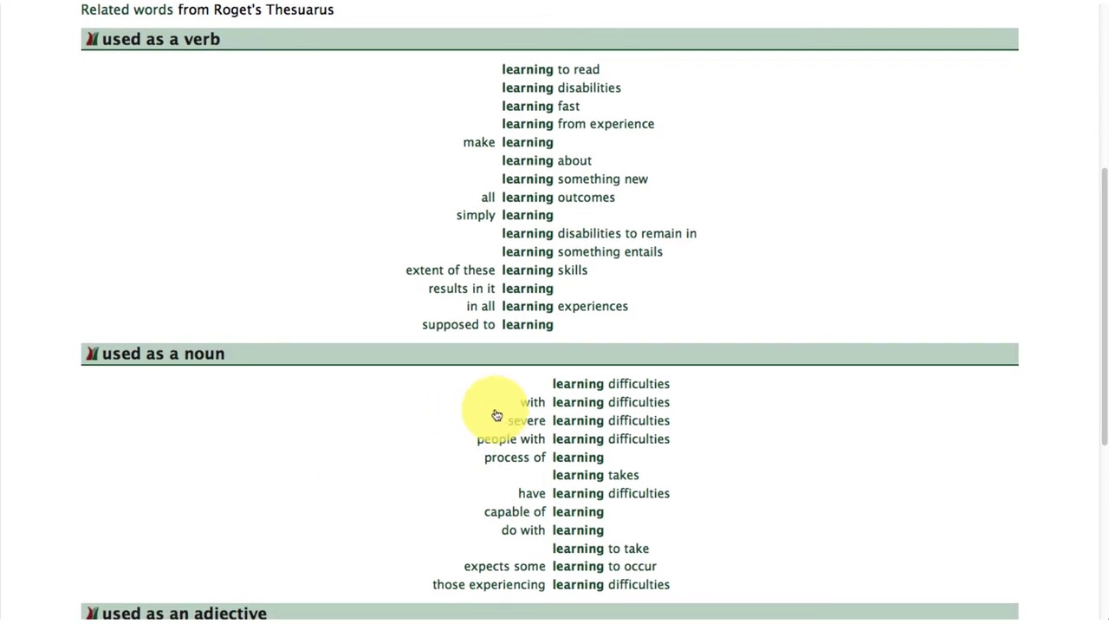
scroll(495, 415, up, 1)
Step: Open the 'learning difficulties' collocations and read the 'learning curve' sample sentences
click(587, 393)
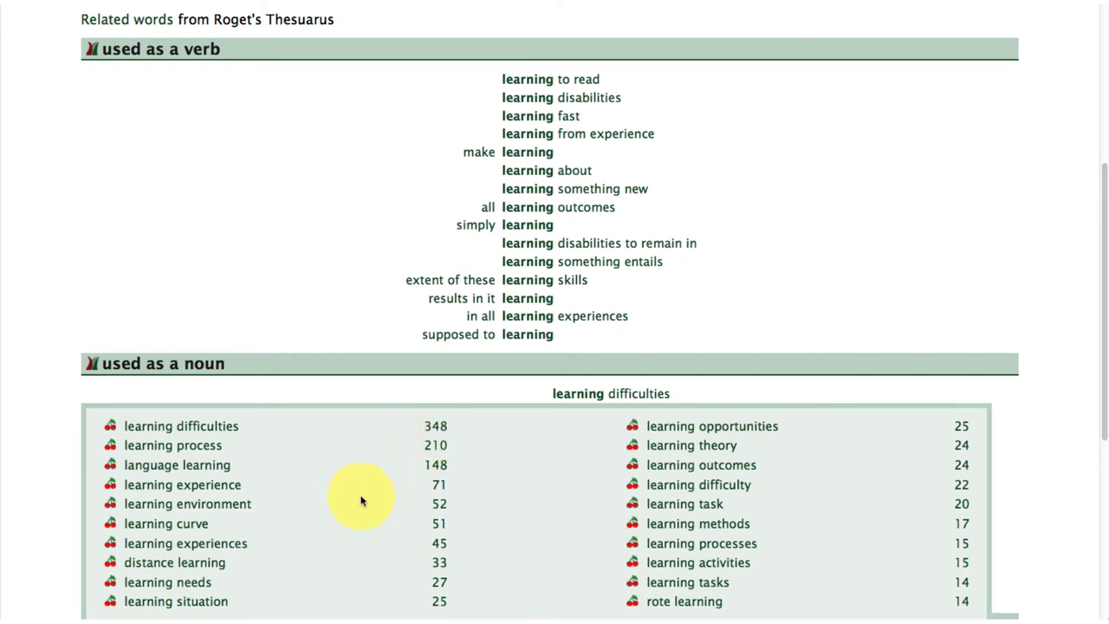
click(189, 524)
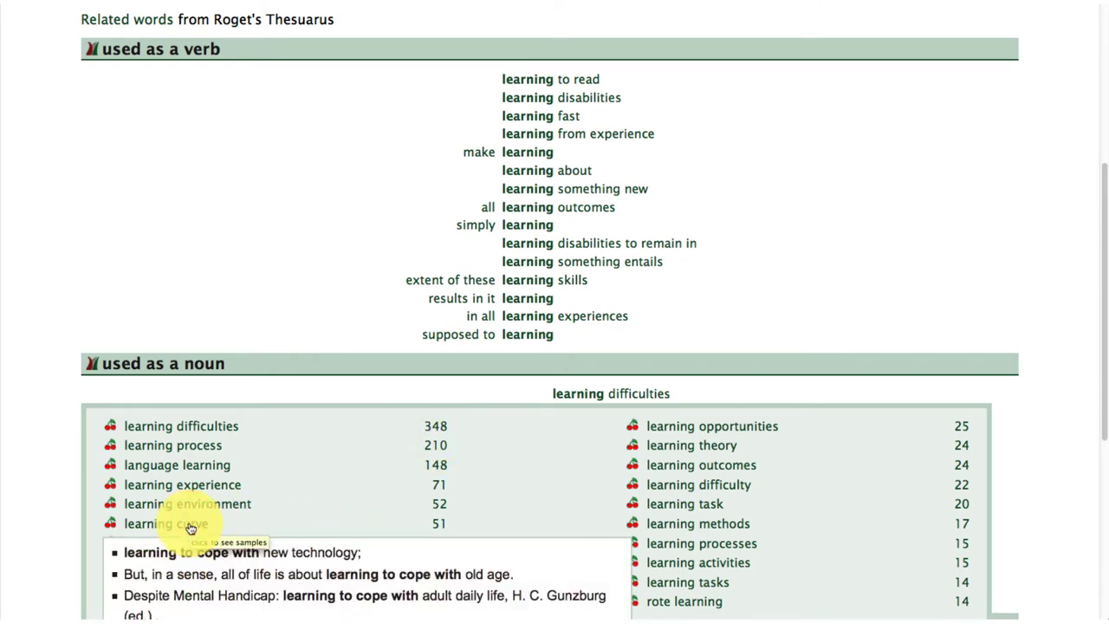
scroll(191, 529, down, 1)
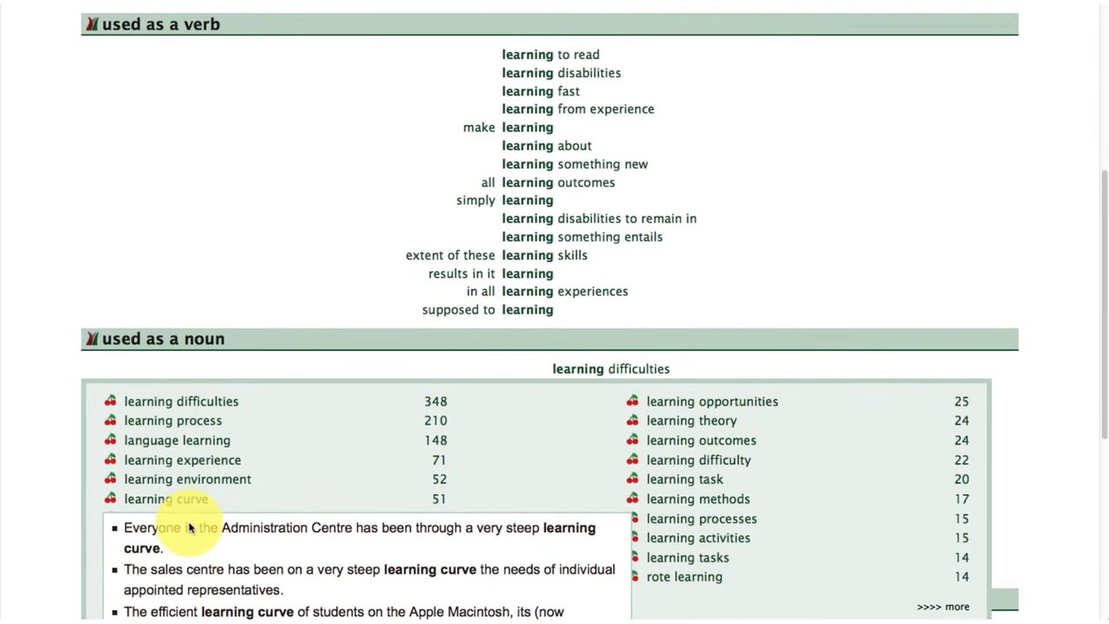
scroll(189, 525, down, 1)
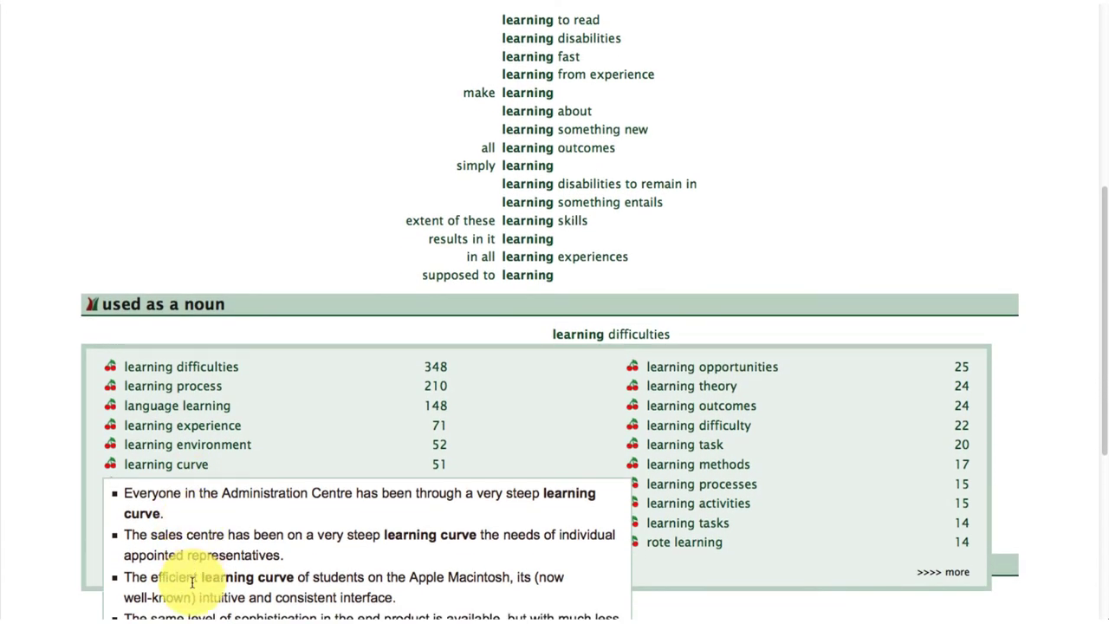
scroll(193, 584, down, 1)
scroll(192, 587, down, 1)
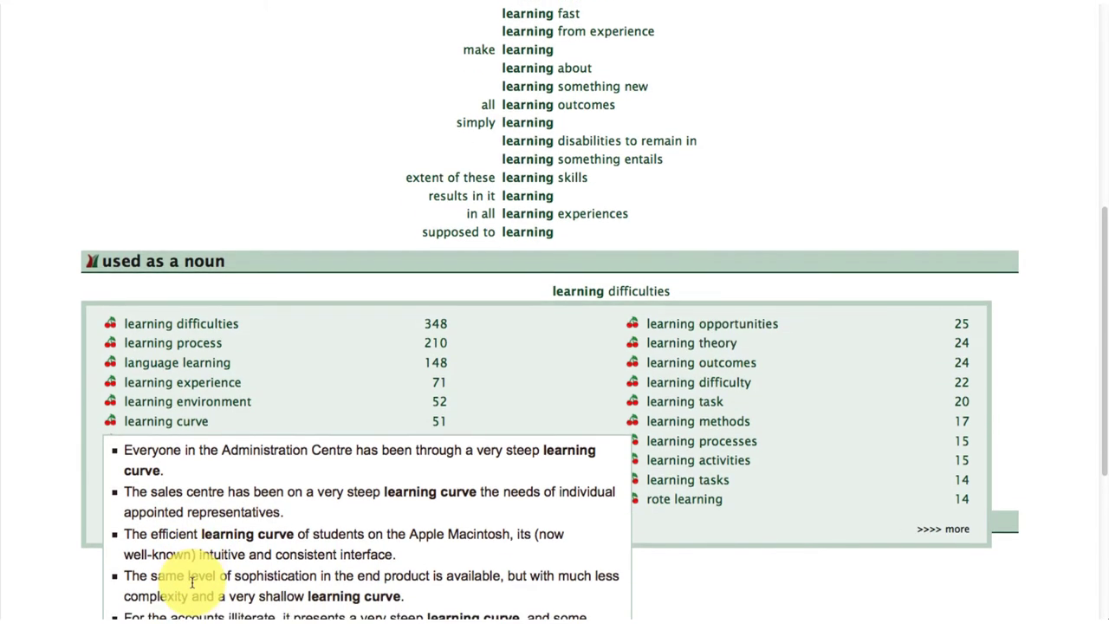
scroll(286, 591, down, 1)
scroll(297, 597, down, 1)
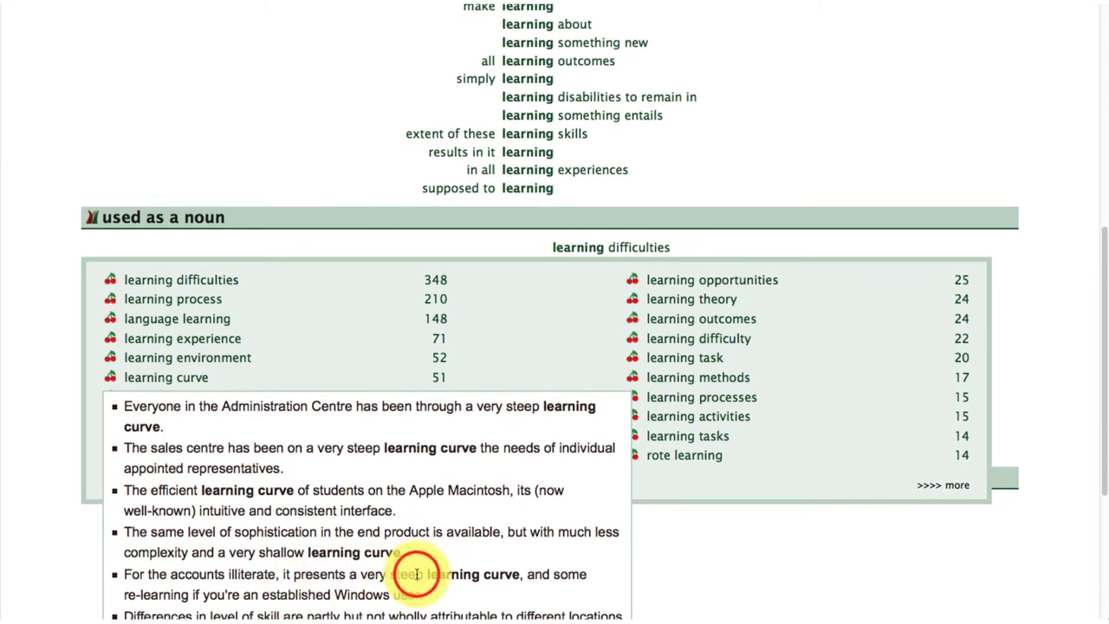
click(542, 289)
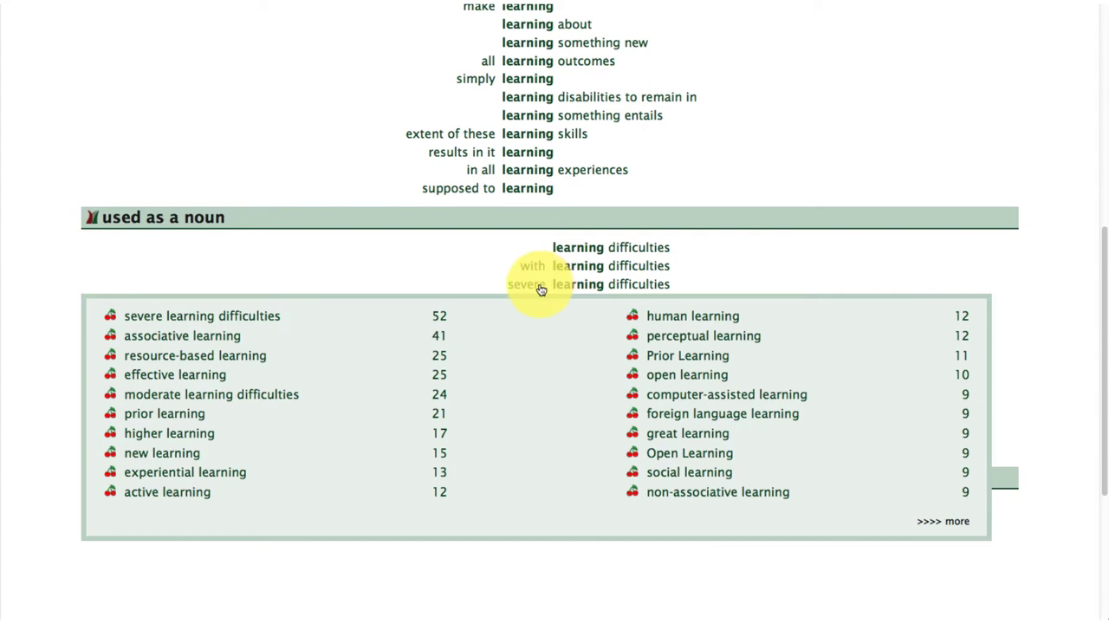
Step: View 'severe learning difficulties' samples and page through its collocates with more and less
click(182, 322)
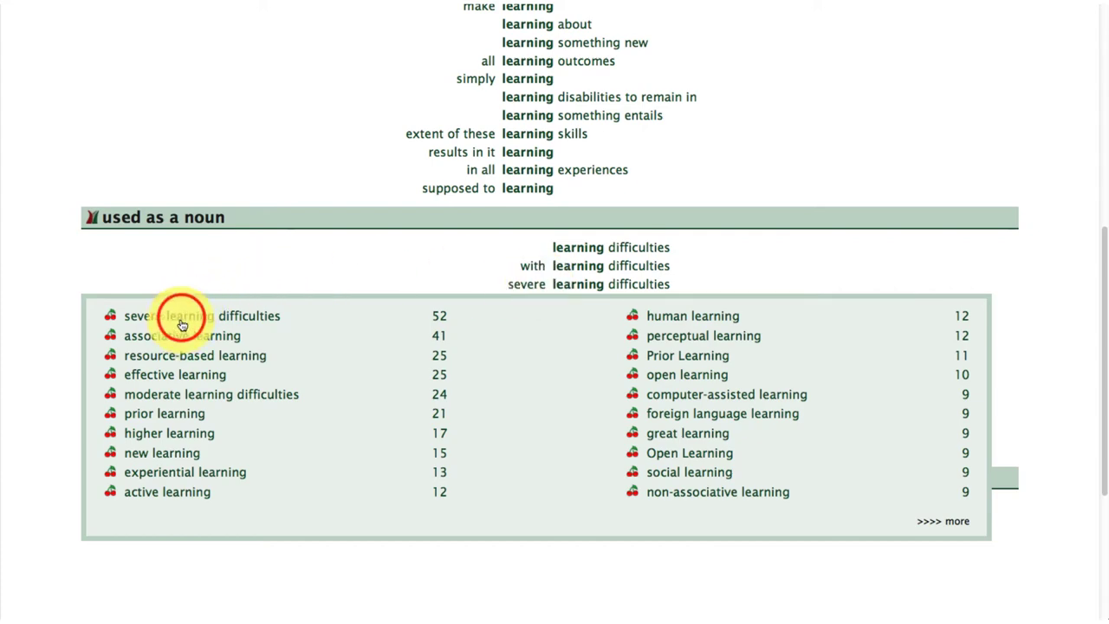
click(178, 417)
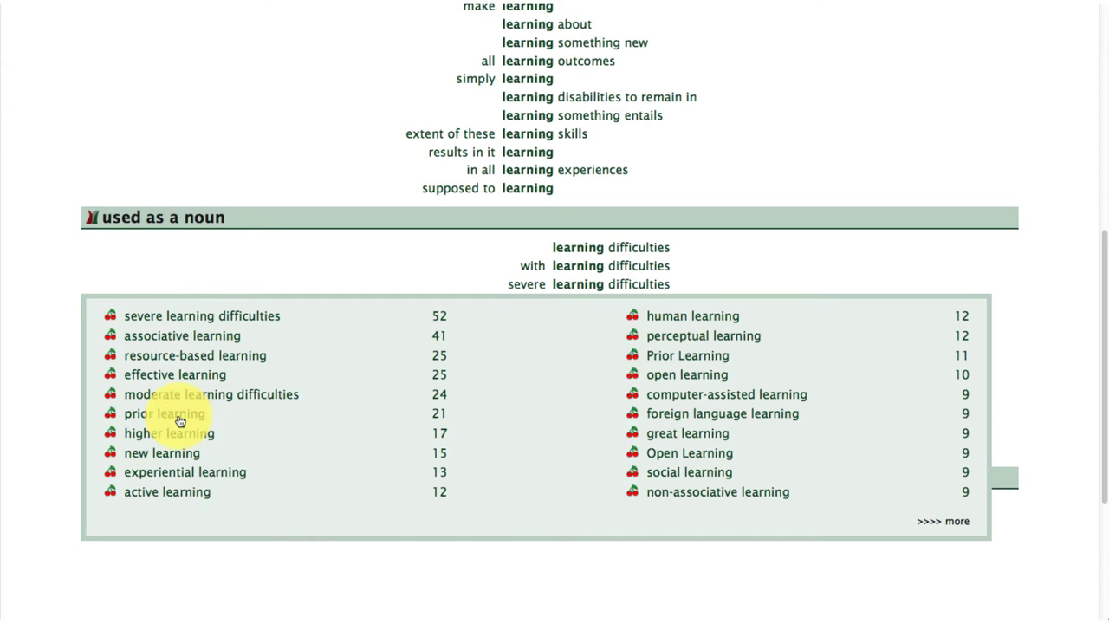
click(958, 521)
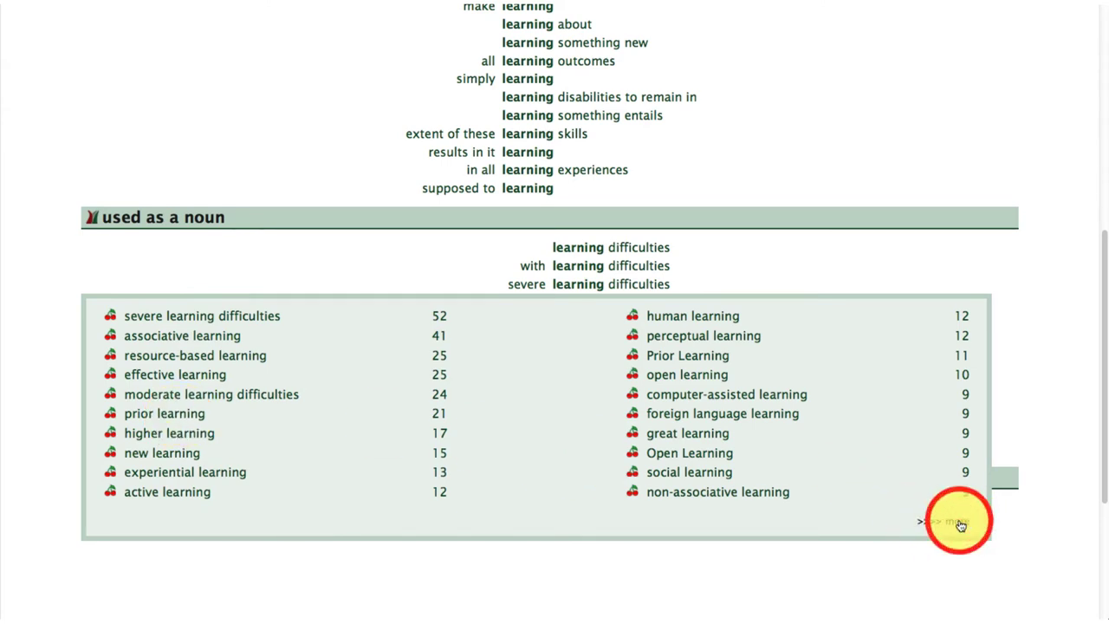
click(958, 521)
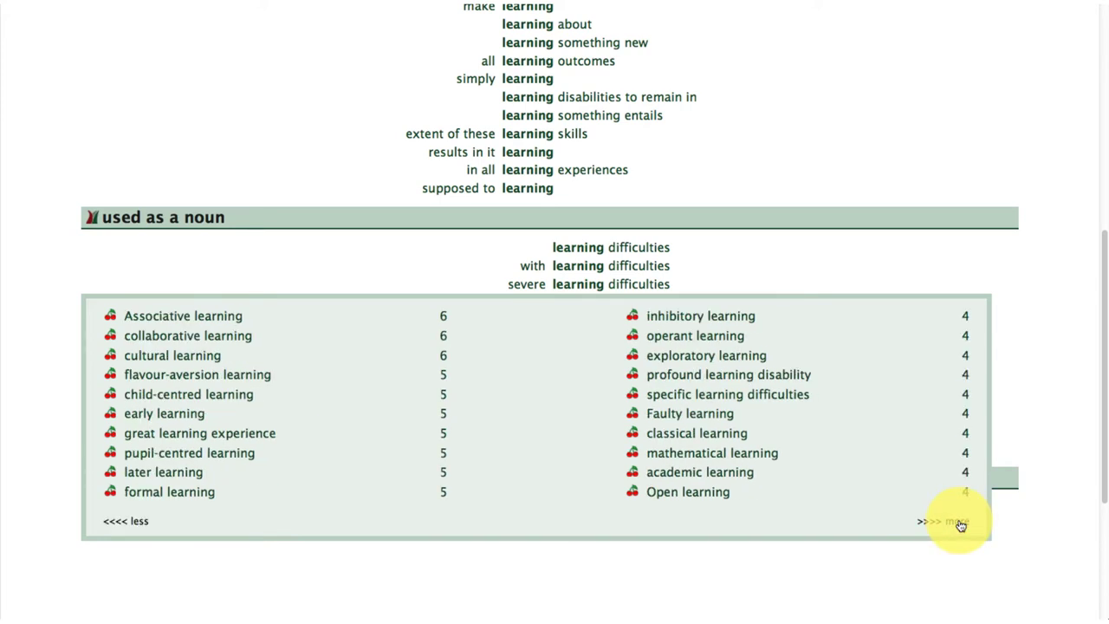
click(137, 522)
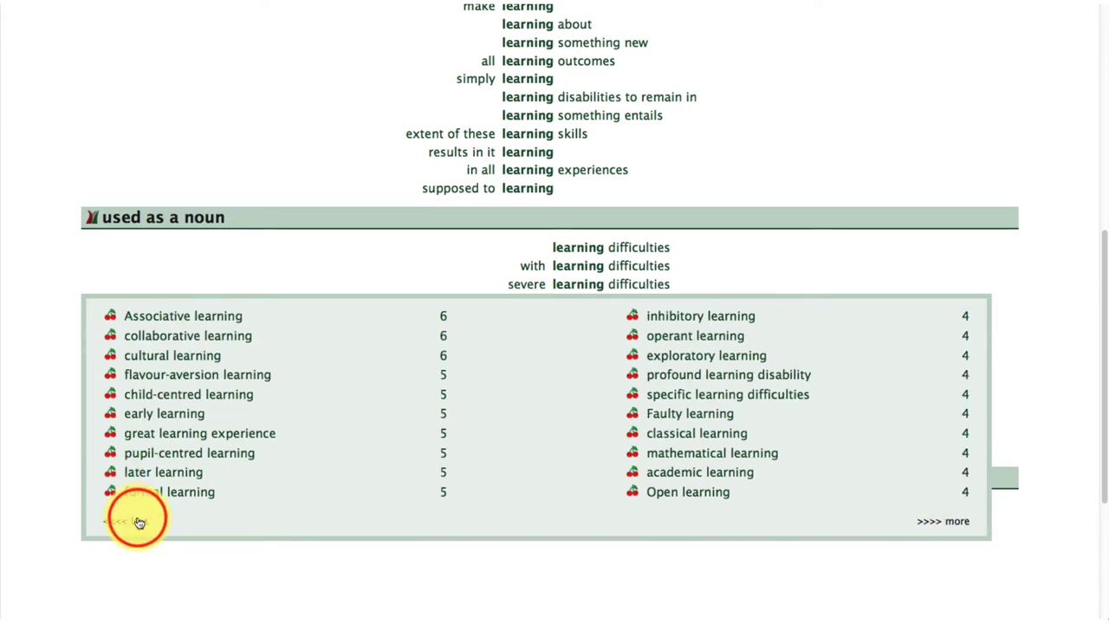
scroll(425, 341, up, 5)
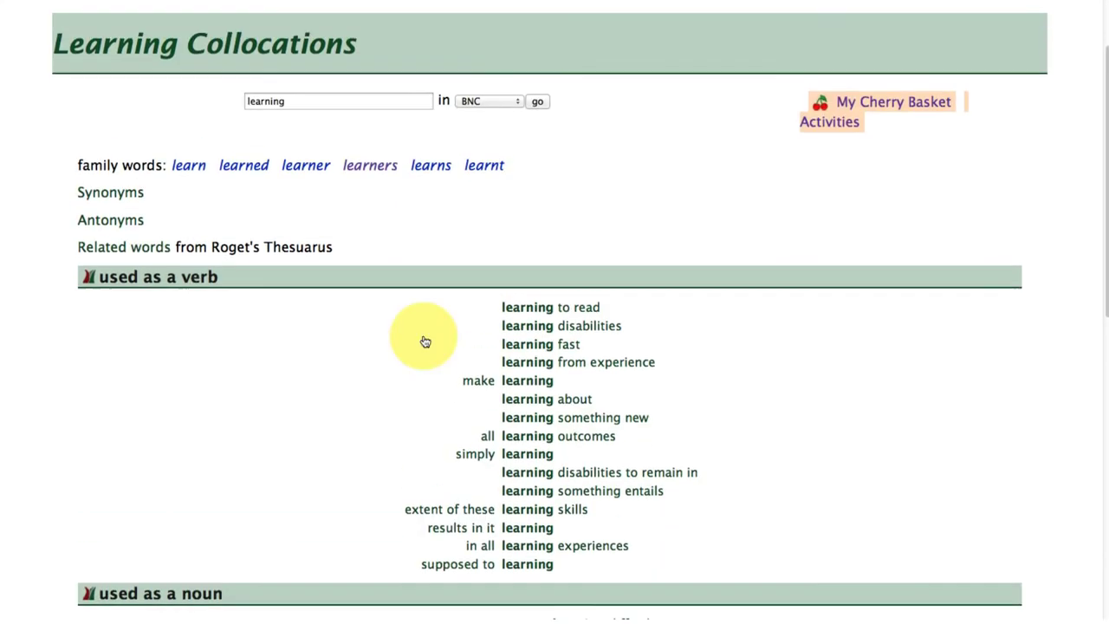
Step: Expand the verb and noun synonyms of 'learning' and rerun the search in the BAWE corpus
click(112, 193)
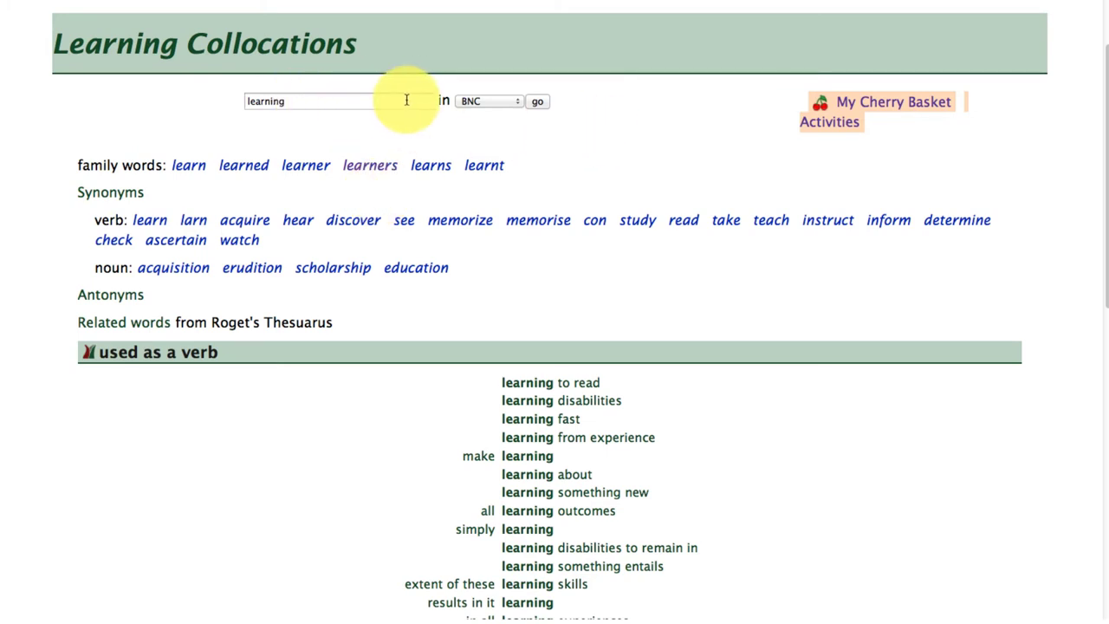
click(518, 103)
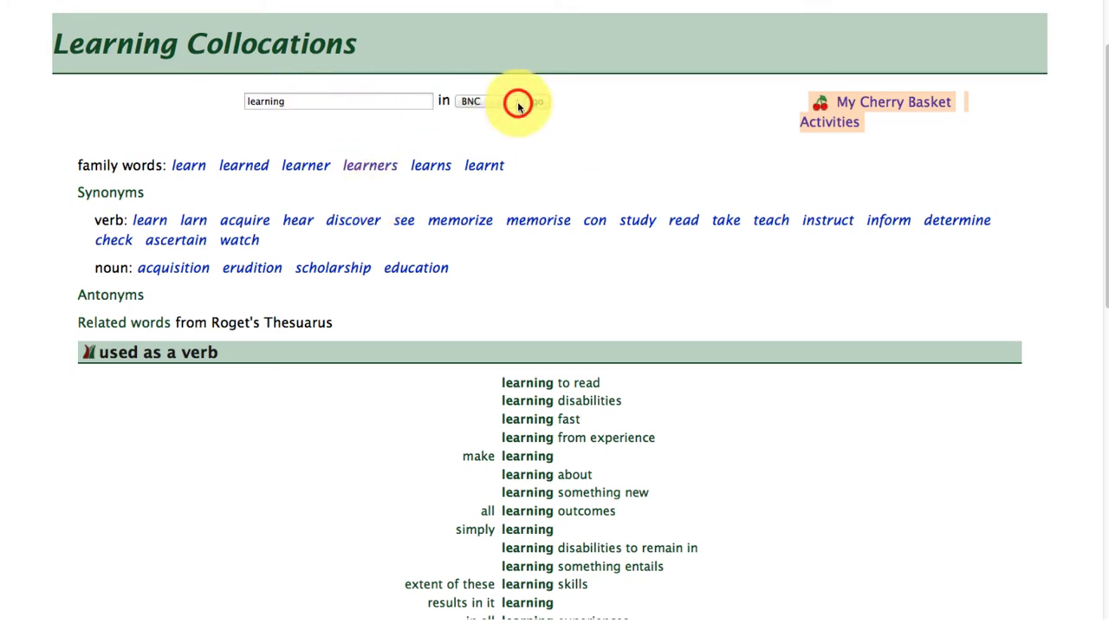
click(515, 118)
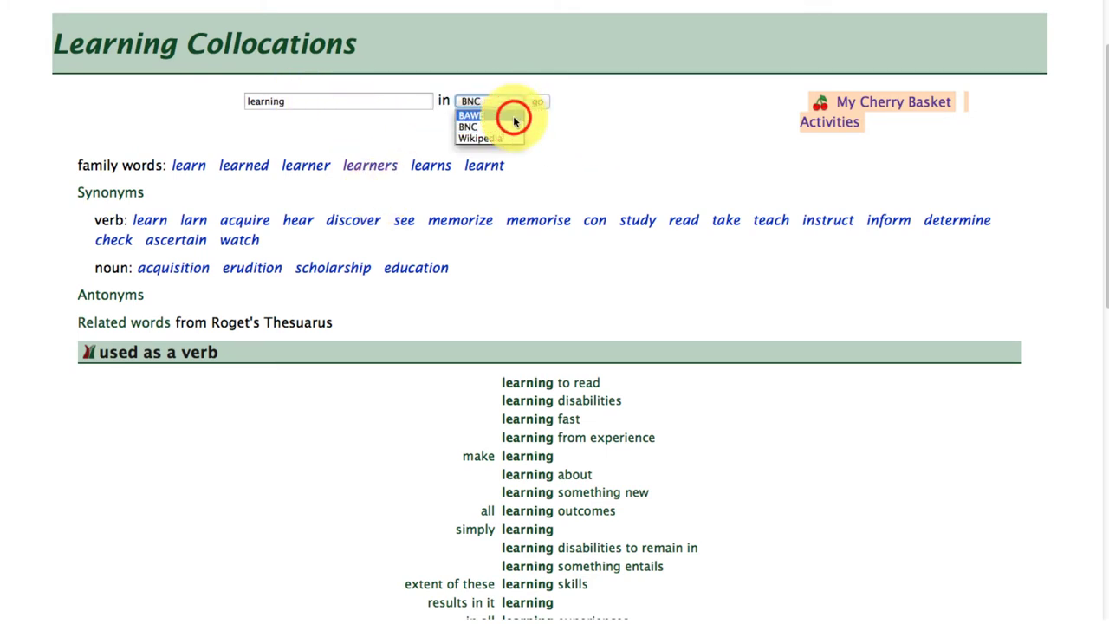
click(538, 102)
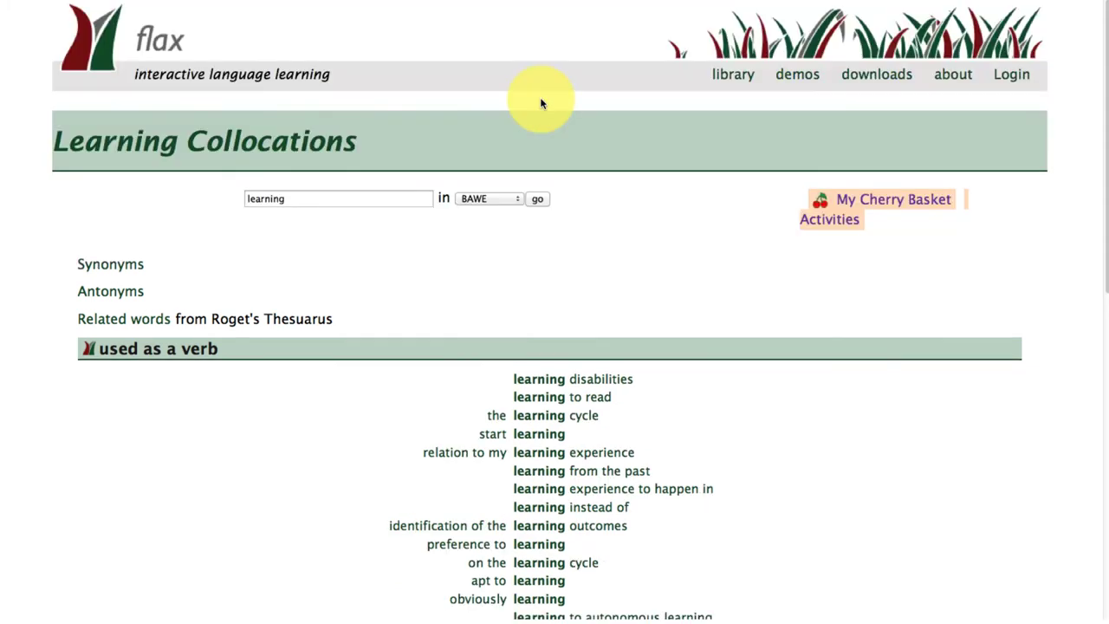
Step: Open BAWE noun collocations for 'learning process', view 'learning styles' samples, then collapse the list
scroll(588, 298, down, 1)
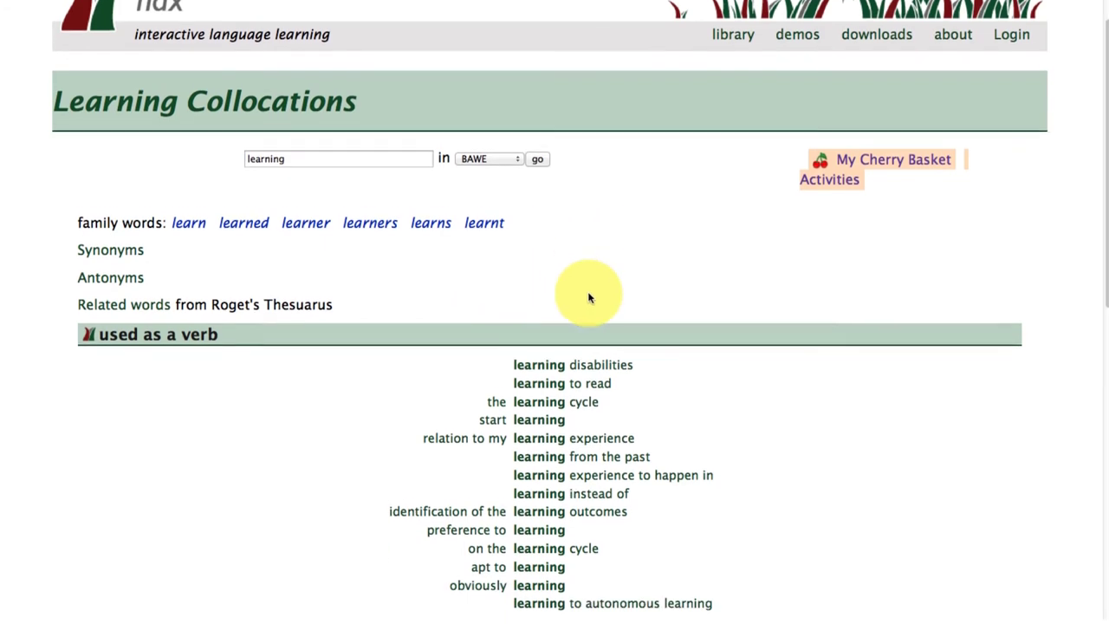
scroll(589, 297, down, 4)
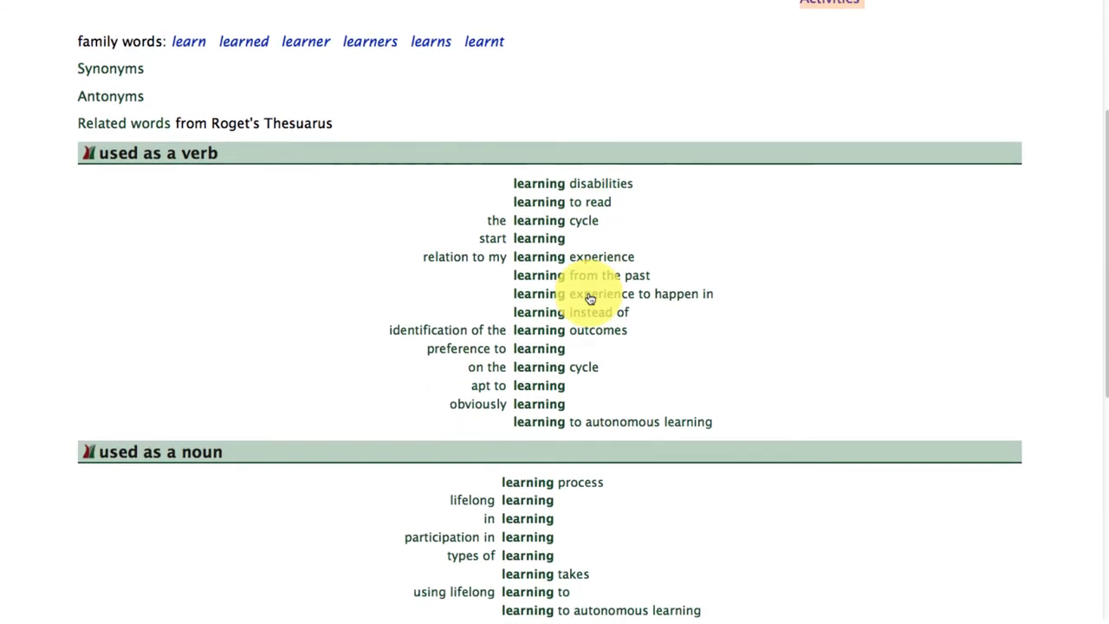
scroll(589, 298, down, 3)
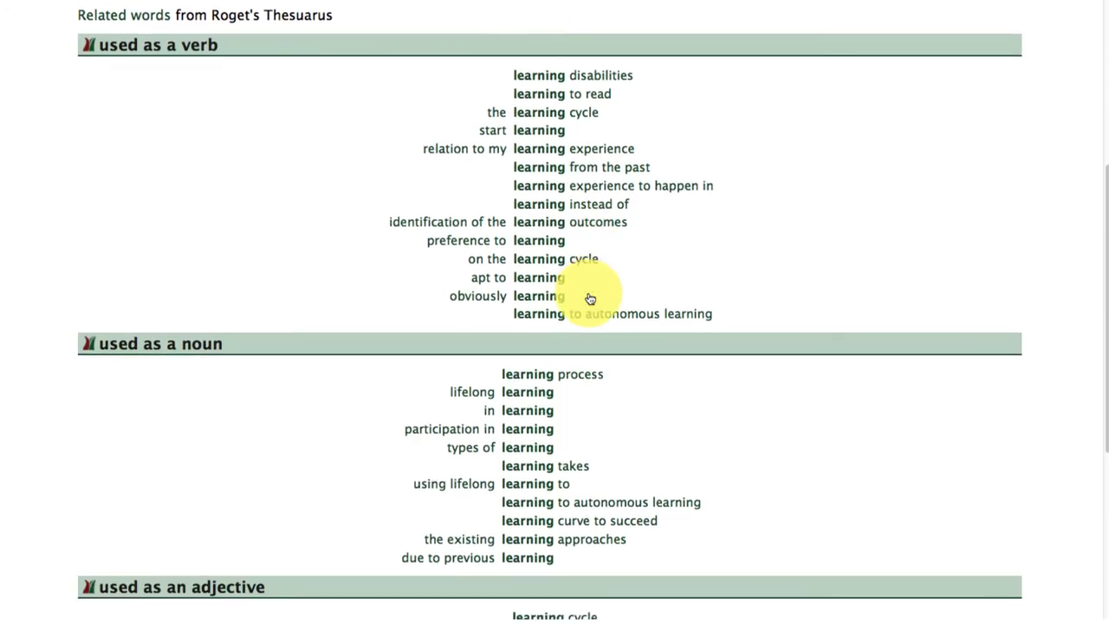
scroll(589, 298, down, 1)
click(564, 355)
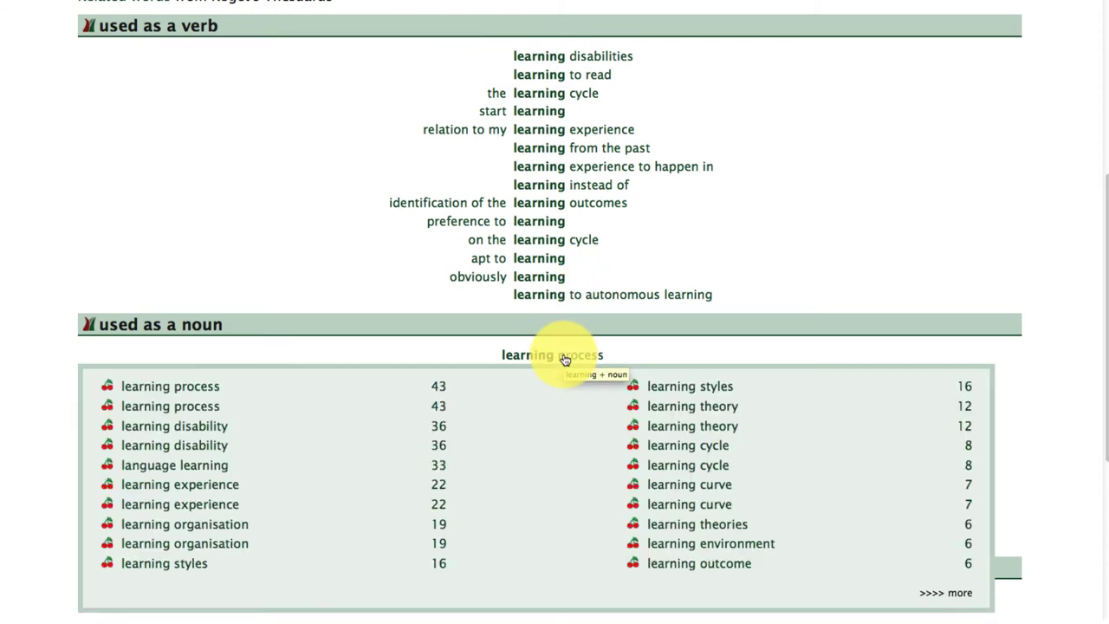
click(664, 385)
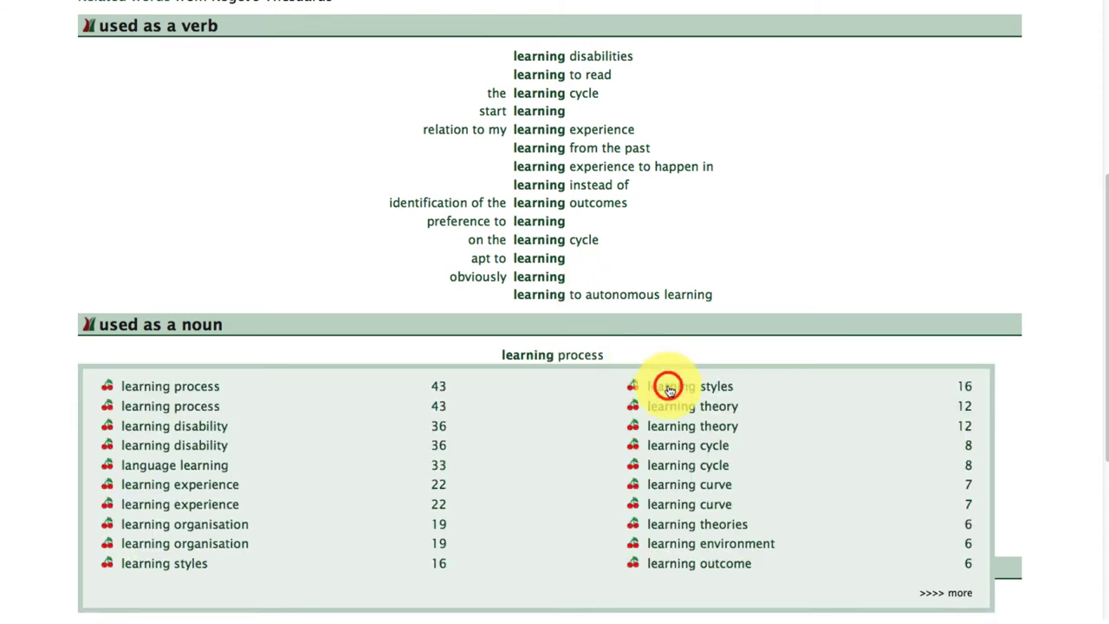
click(669, 391)
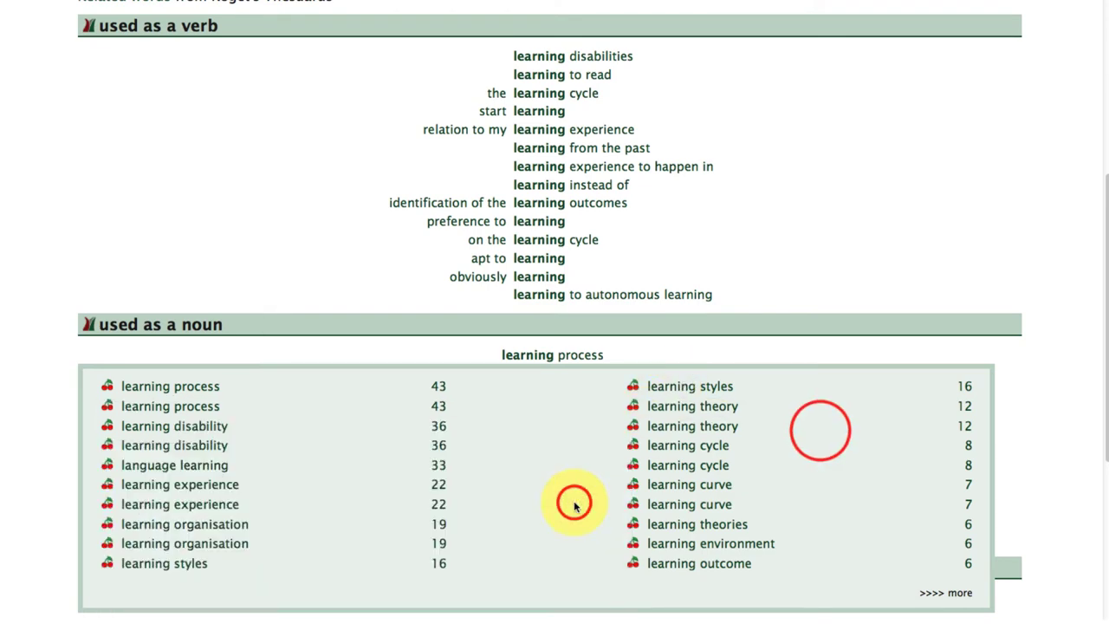
click(843, 228)
scroll(860, 156, up, 5)
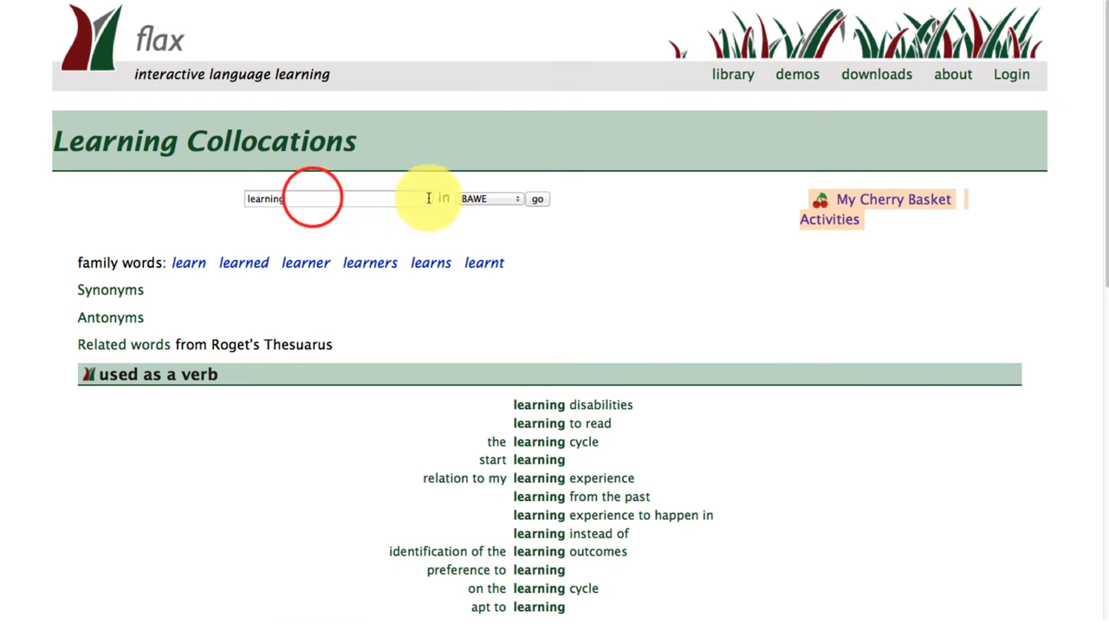
Step: Replace the search word with 'research' and look up its collocations in BAWE
drag(314, 198, 239, 198)
text(research)
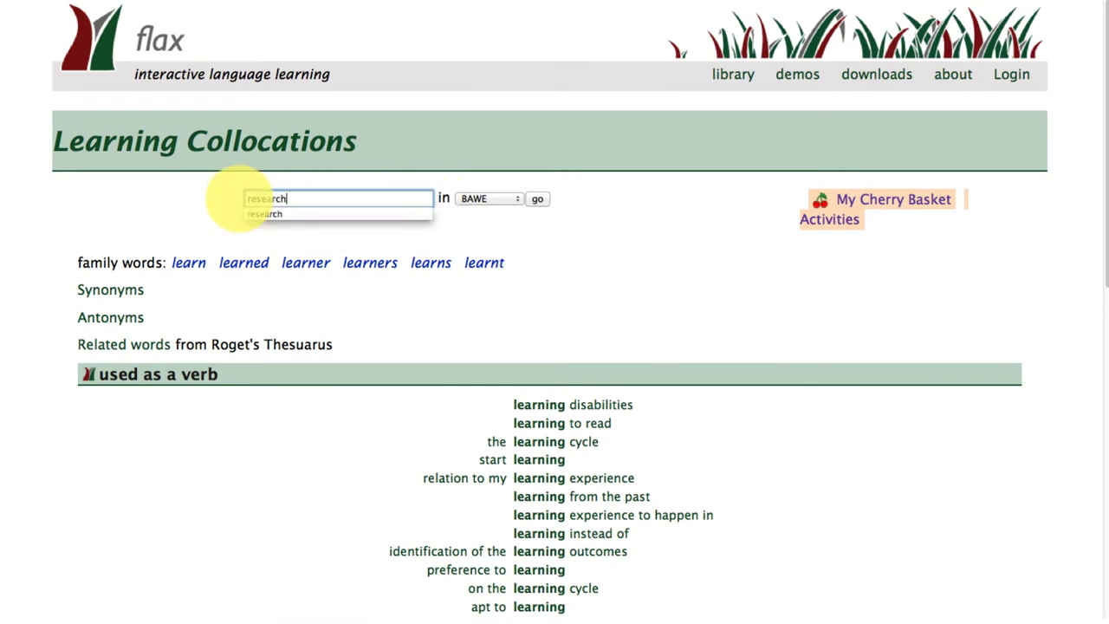
key(Return)
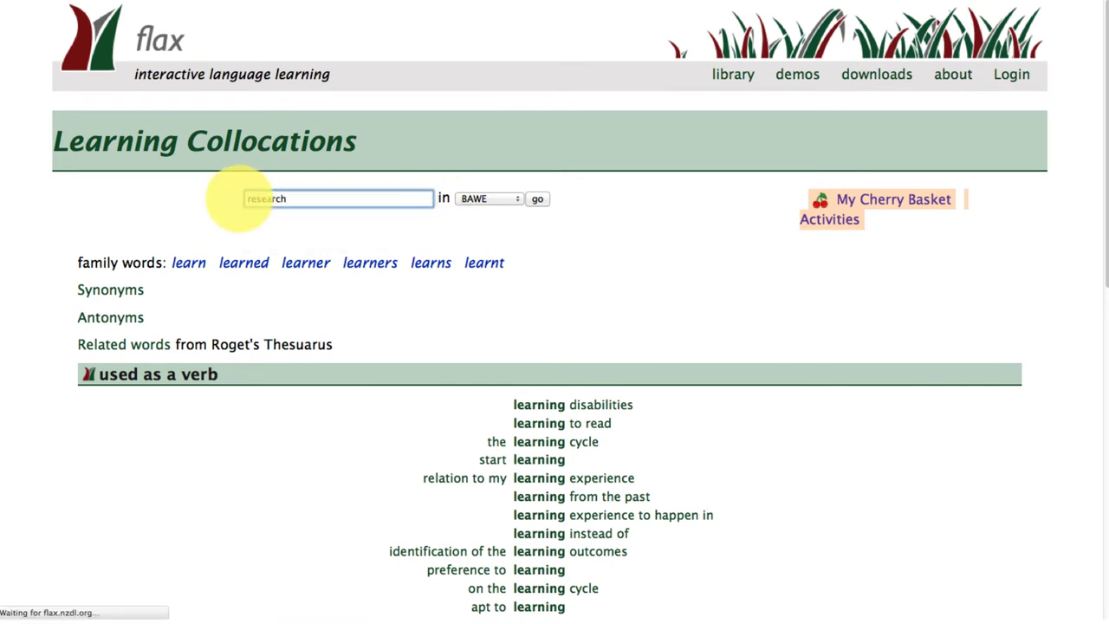
click(537, 198)
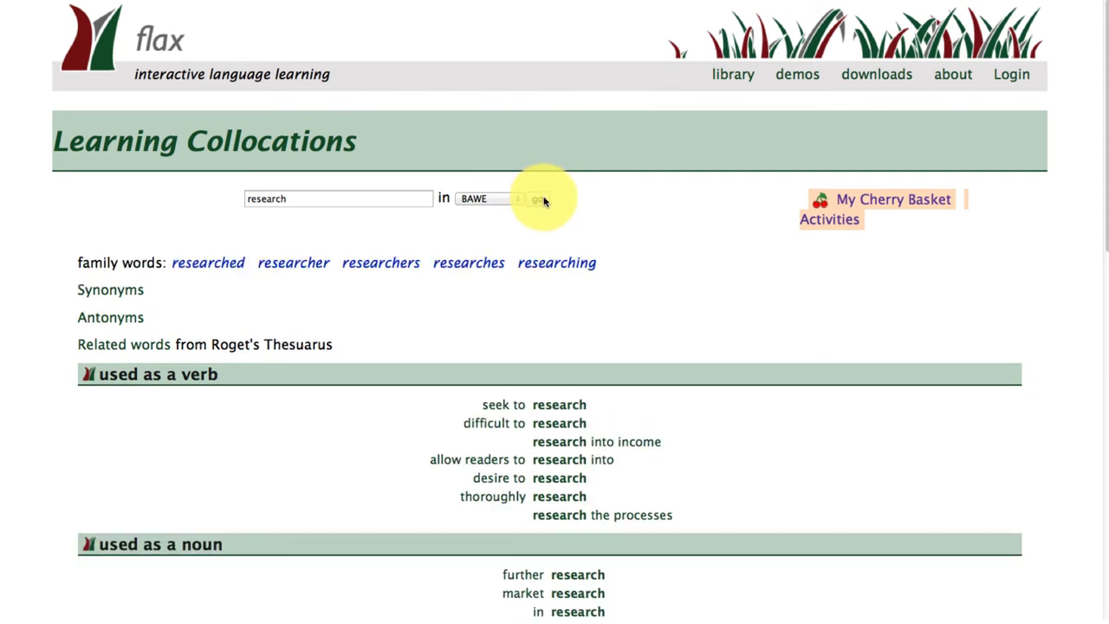
Step: Expand the synonyms of 'research', such as investigate and inquiry, and scroll through the results
scroll(457, 331, down, 2)
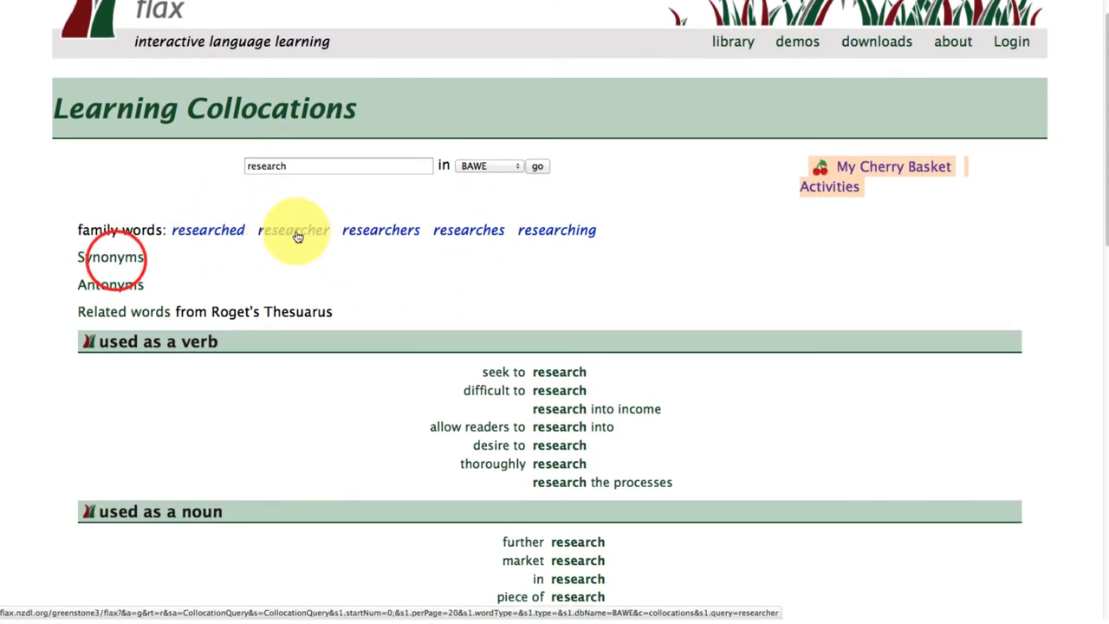
click(112, 258)
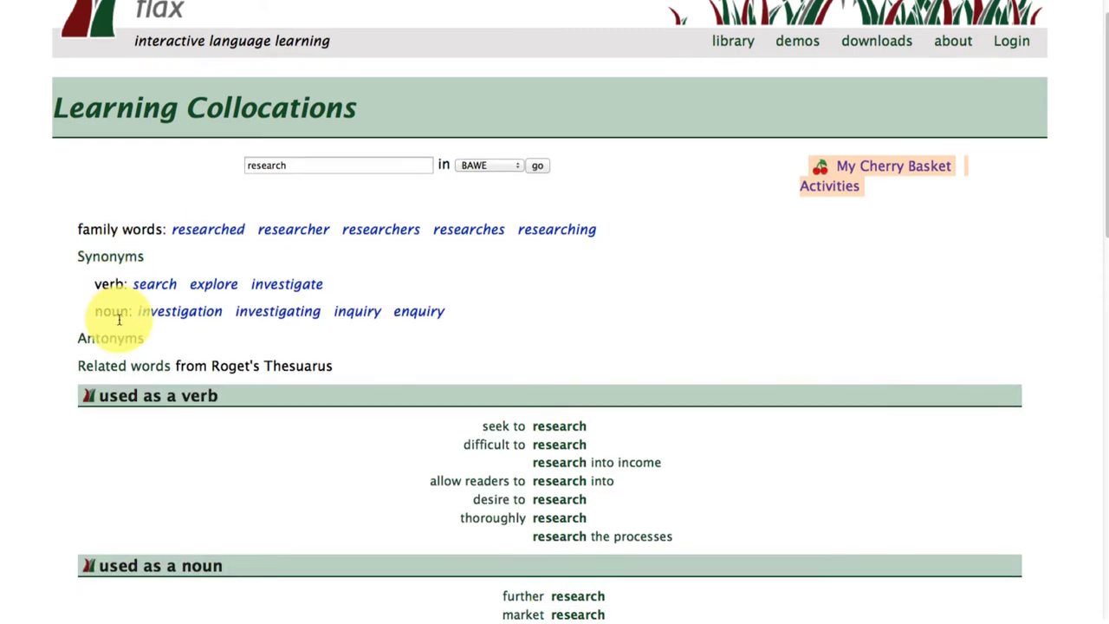
scroll(120, 321, down, 3)
scroll(120, 324, down, 2)
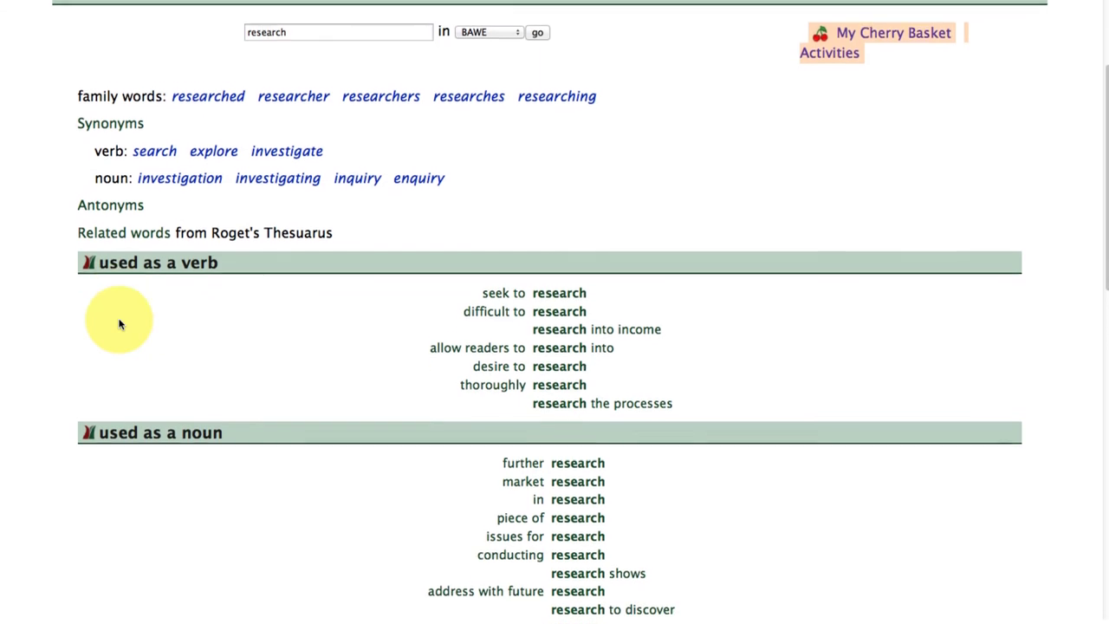
scroll(119, 324, down, 2)
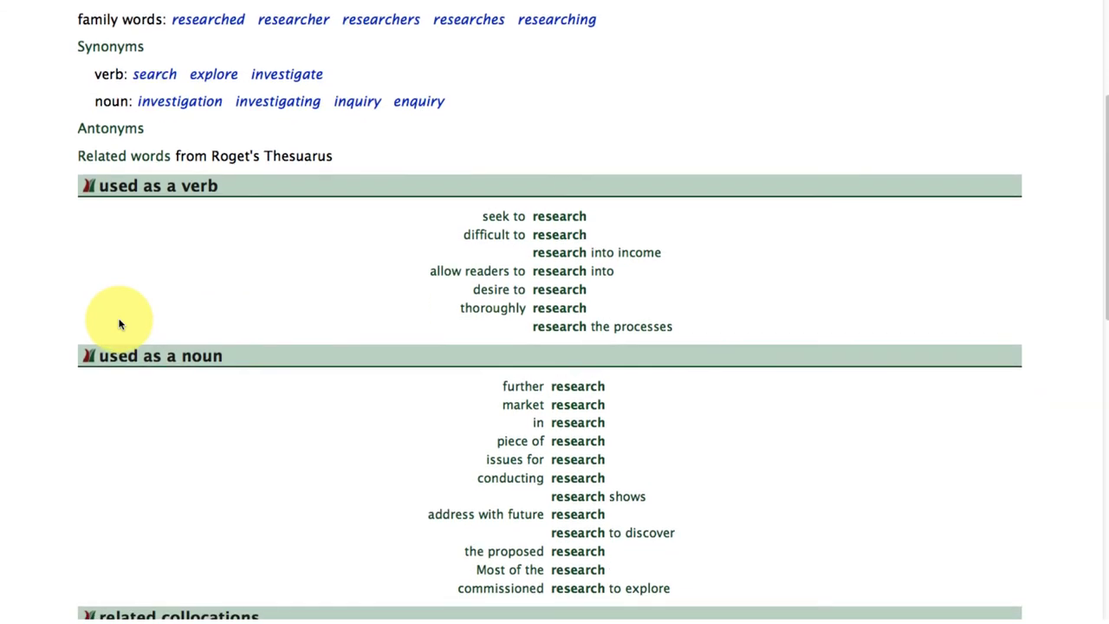
scroll(120, 324, up, 1)
scroll(120, 324, down, 3)
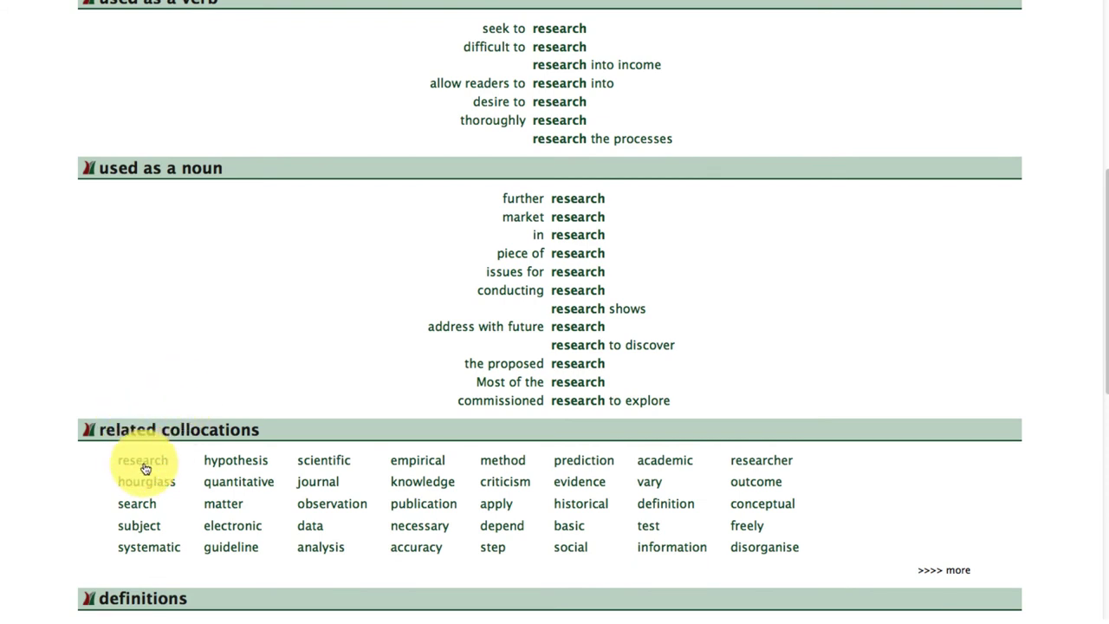
scroll(282, 486, down, 1)
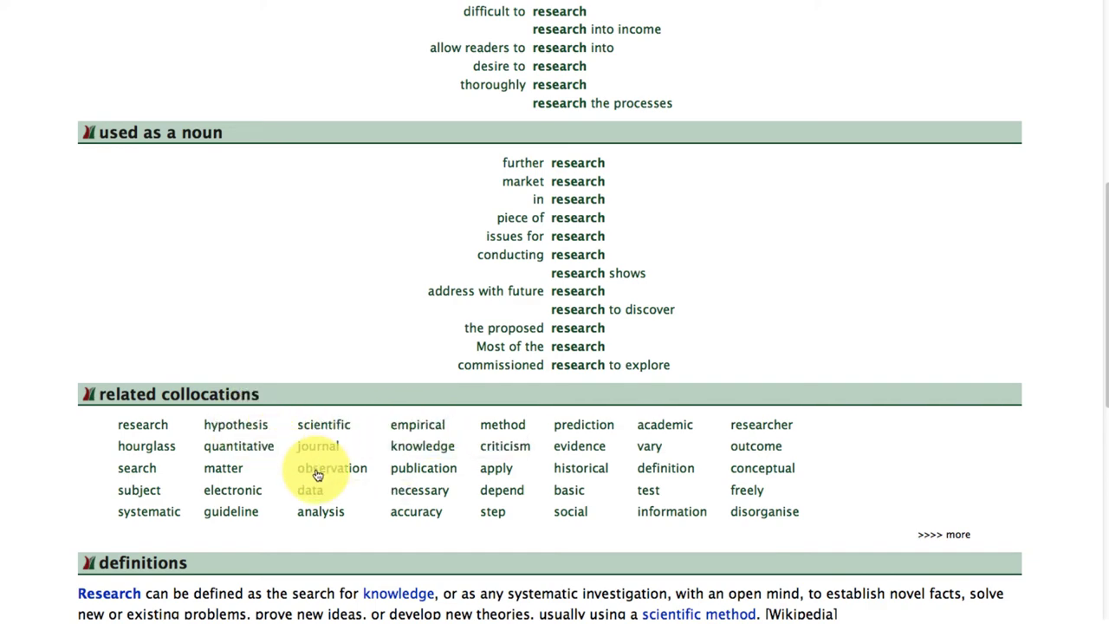
scroll(314, 472, down, 3)
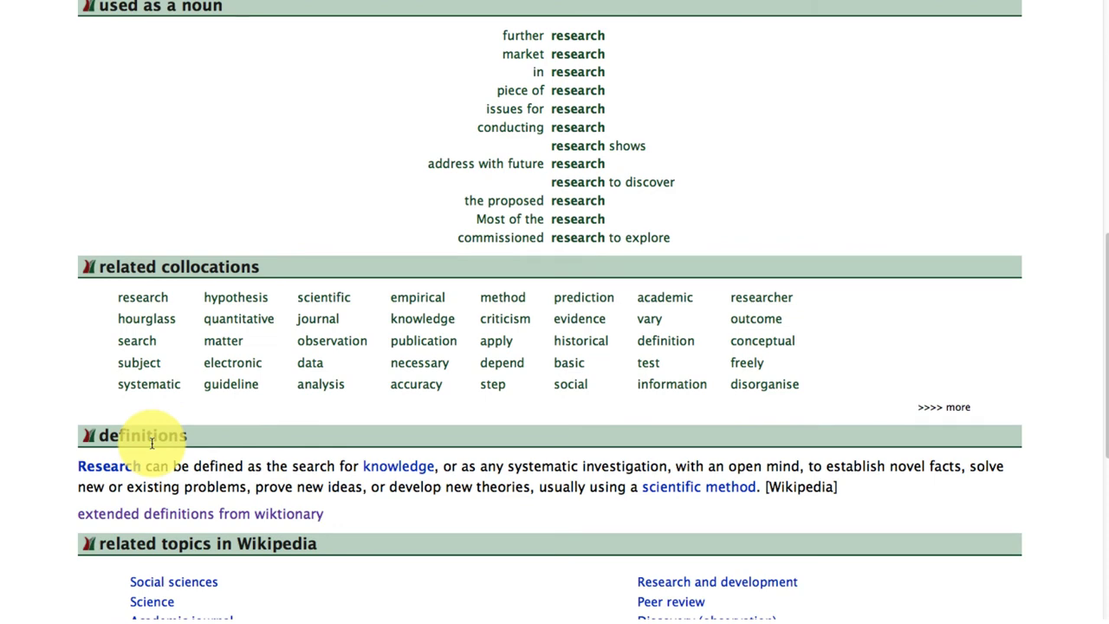
scroll(184, 453, down, 2)
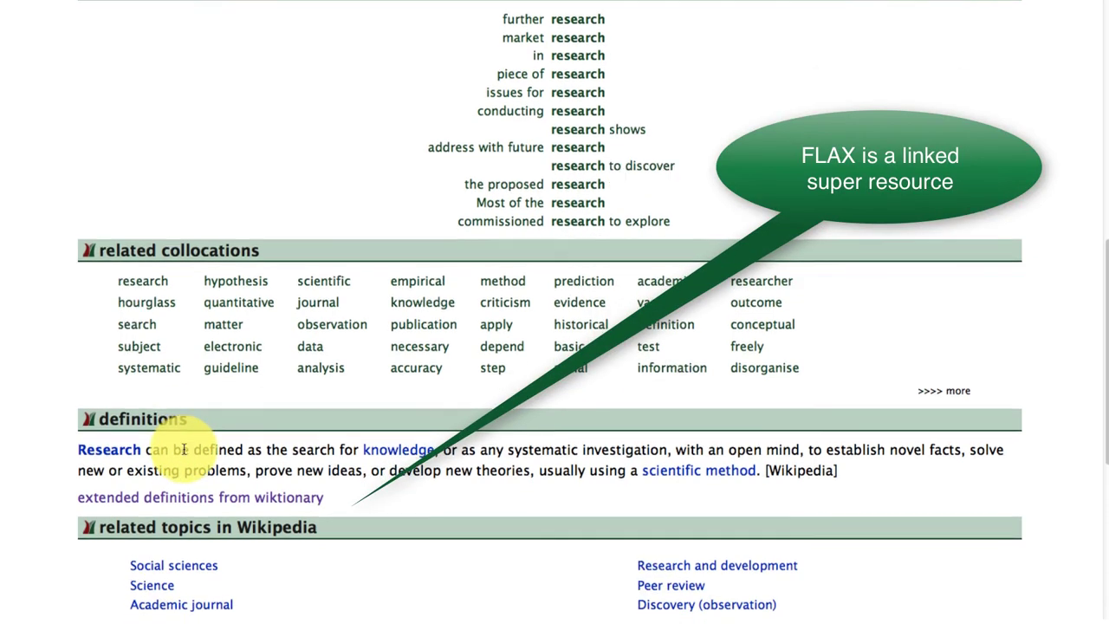
click(184, 473)
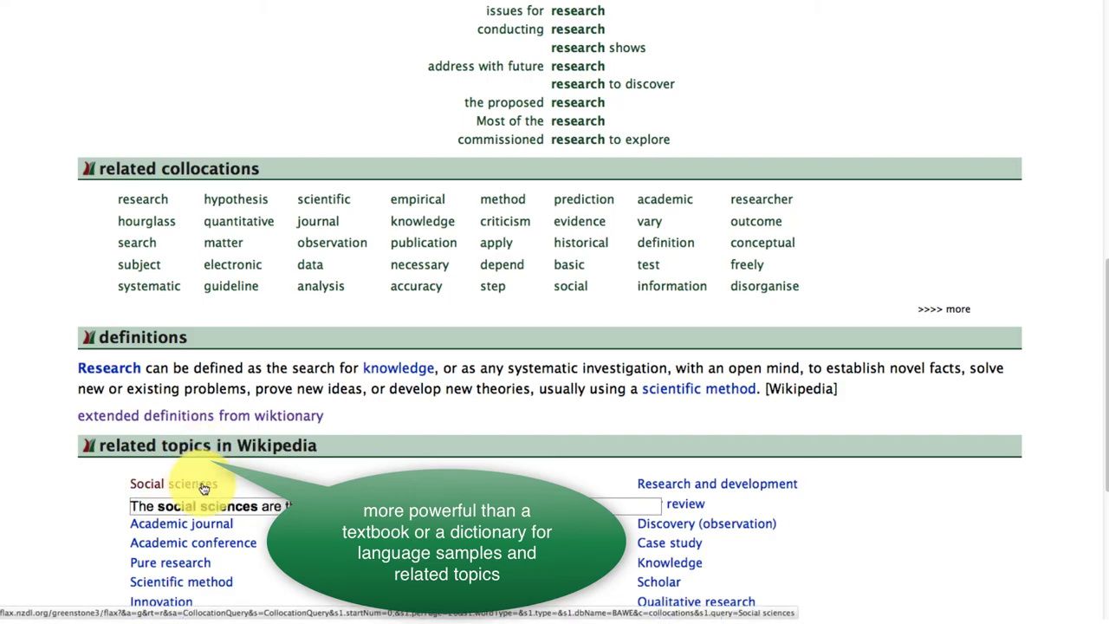
scroll(204, 488, down, 2)
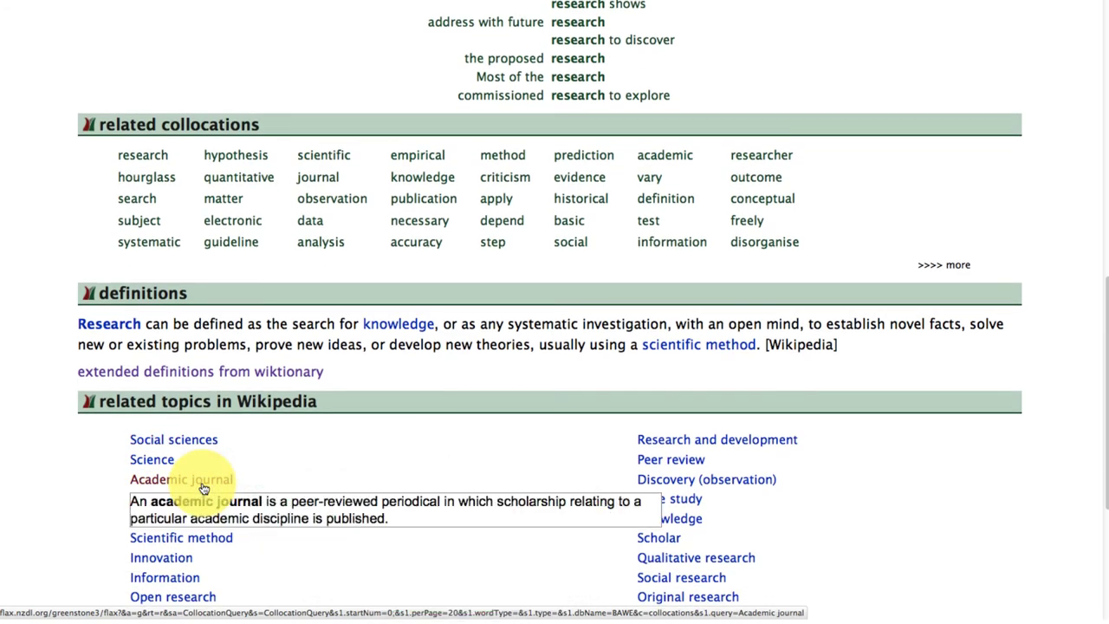
mouse_move(197, 543)
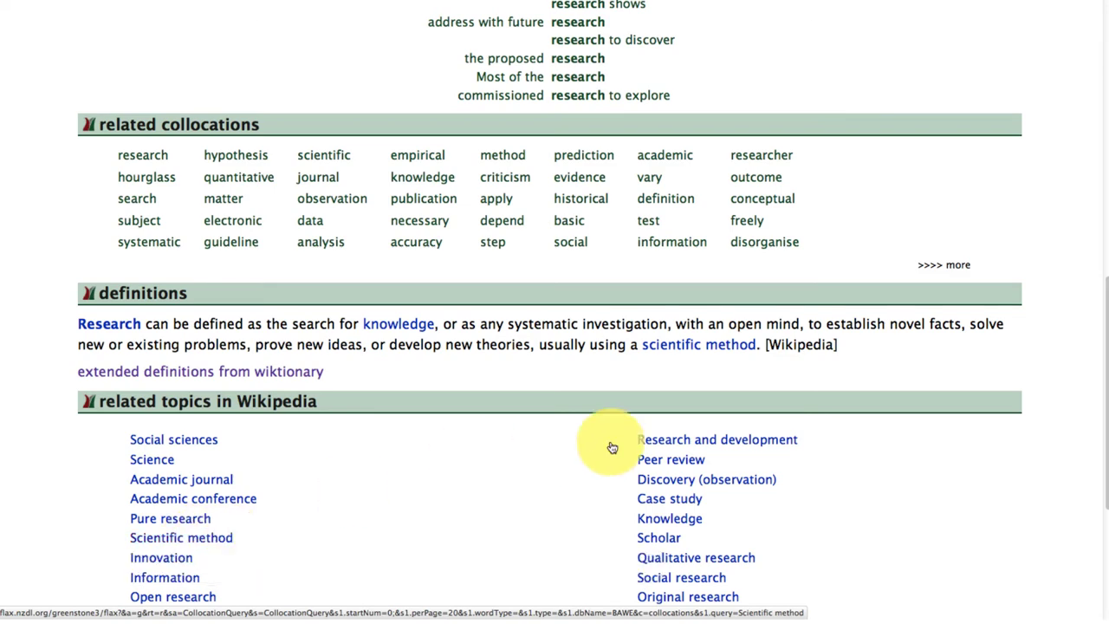
mouse_move(706, 452)
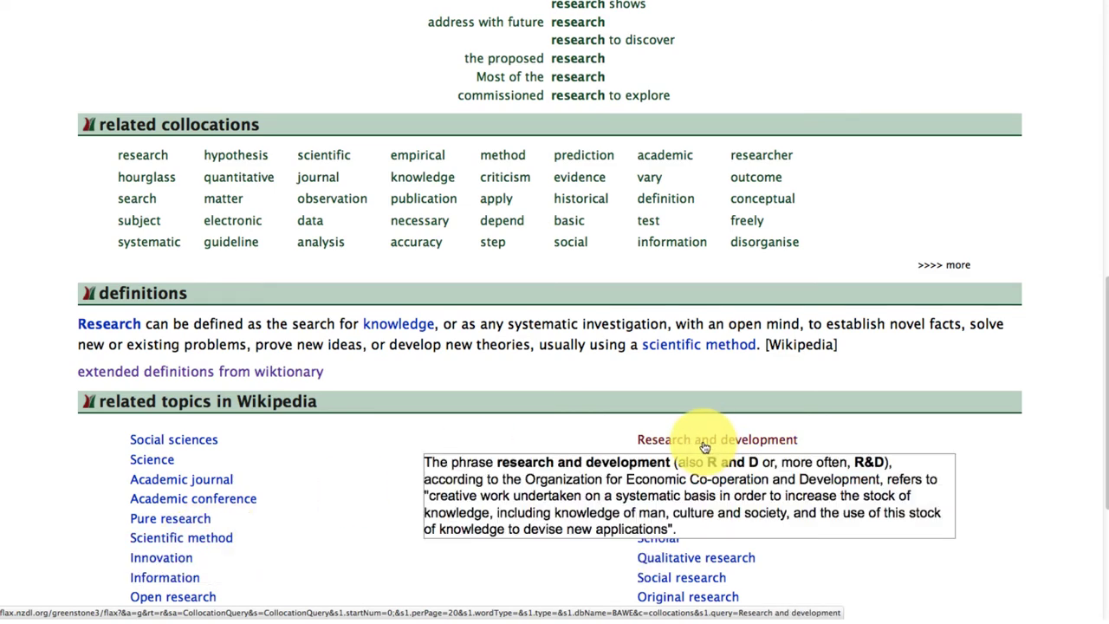
mouse_move(689, 469)
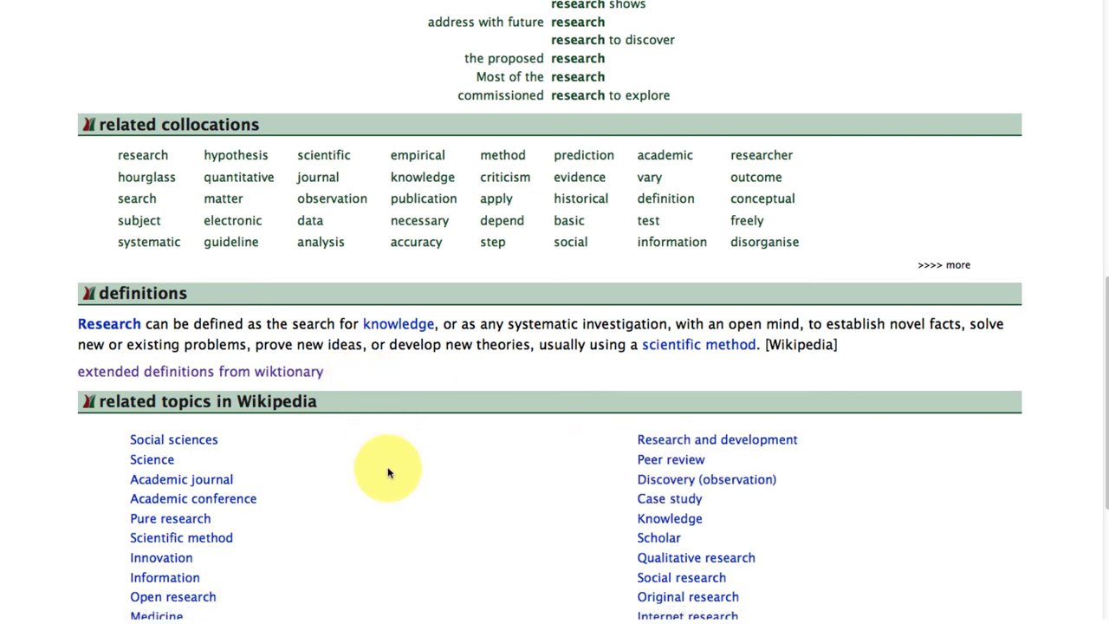
scroll(381, 472, up, 3)
Step: Rerun the 'research' lookup in Wikipedia and scroll through results like 'scientific research'
scroll(387, 468, up, 10)
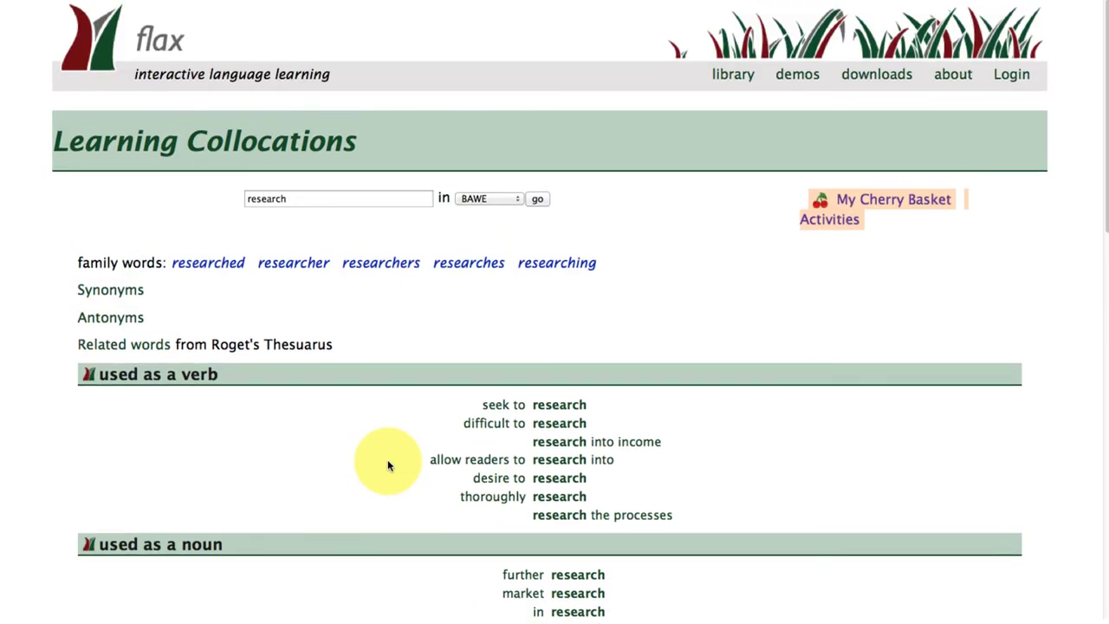
click(512, 198)
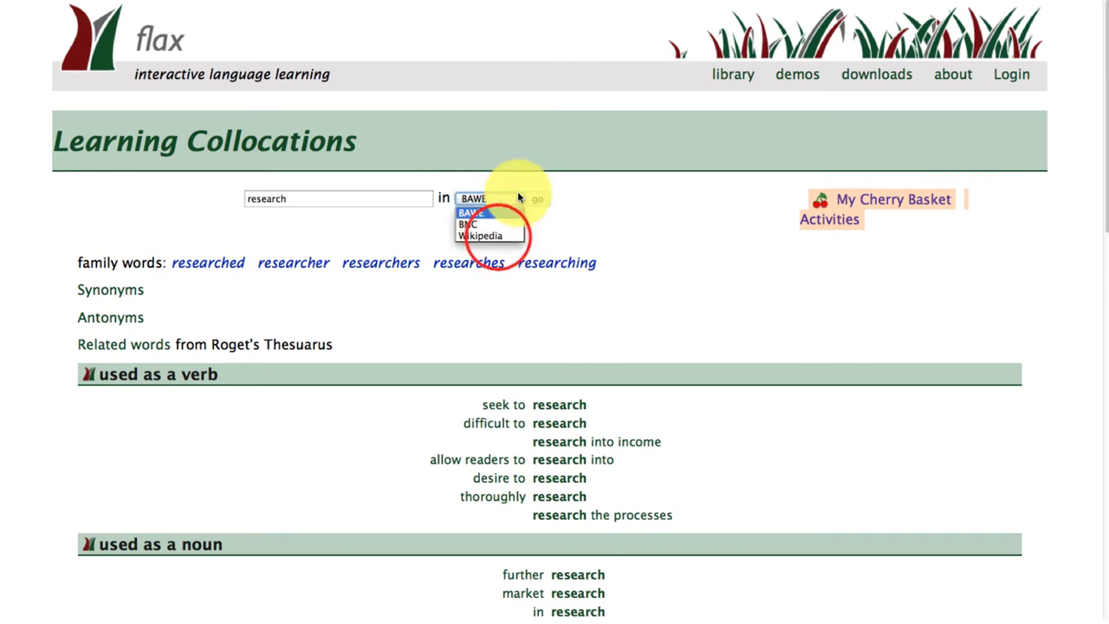
click(537, 200)
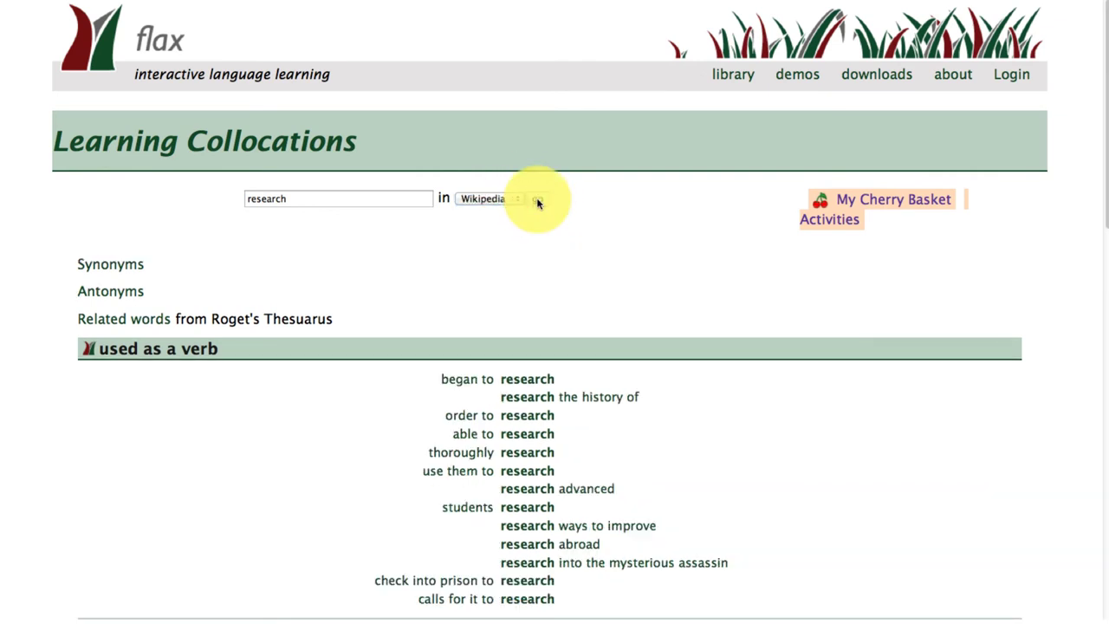
scroll(652, 316, down, 1)
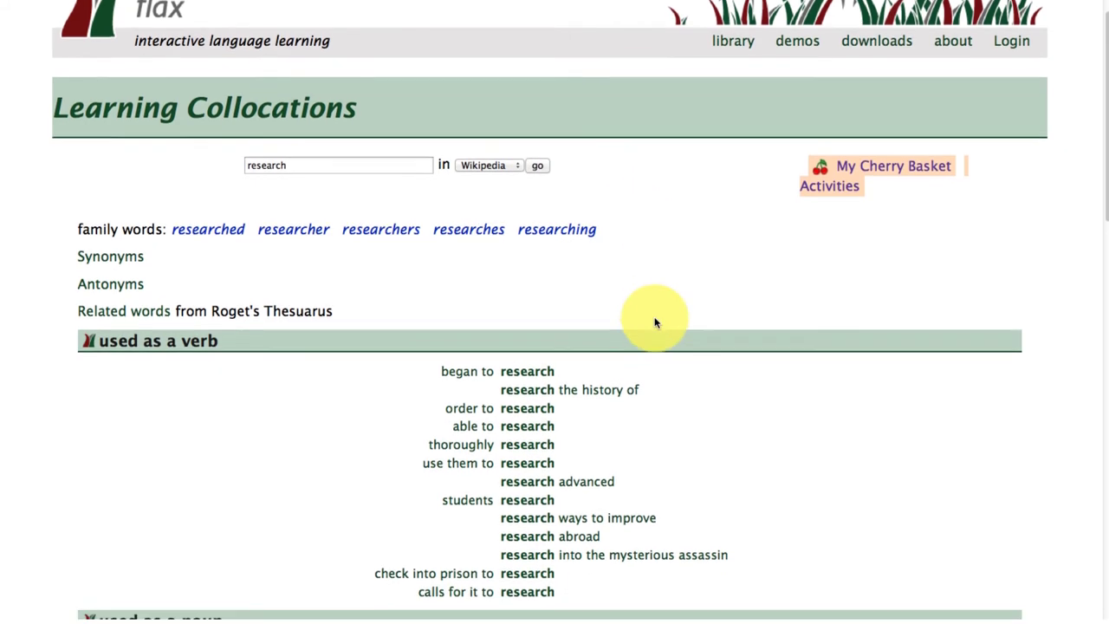
scroll(654, 323, down, 2)
scroll(656, 323, down, 5)
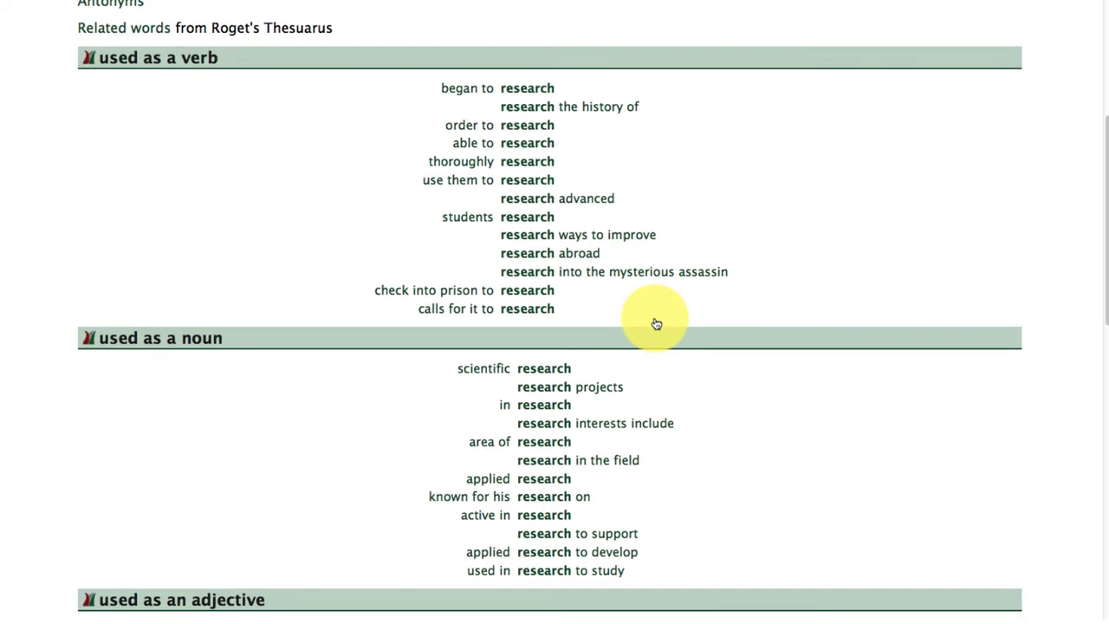
scroll(656, 323, down, 2)
scroll(655, 323, down, 1)
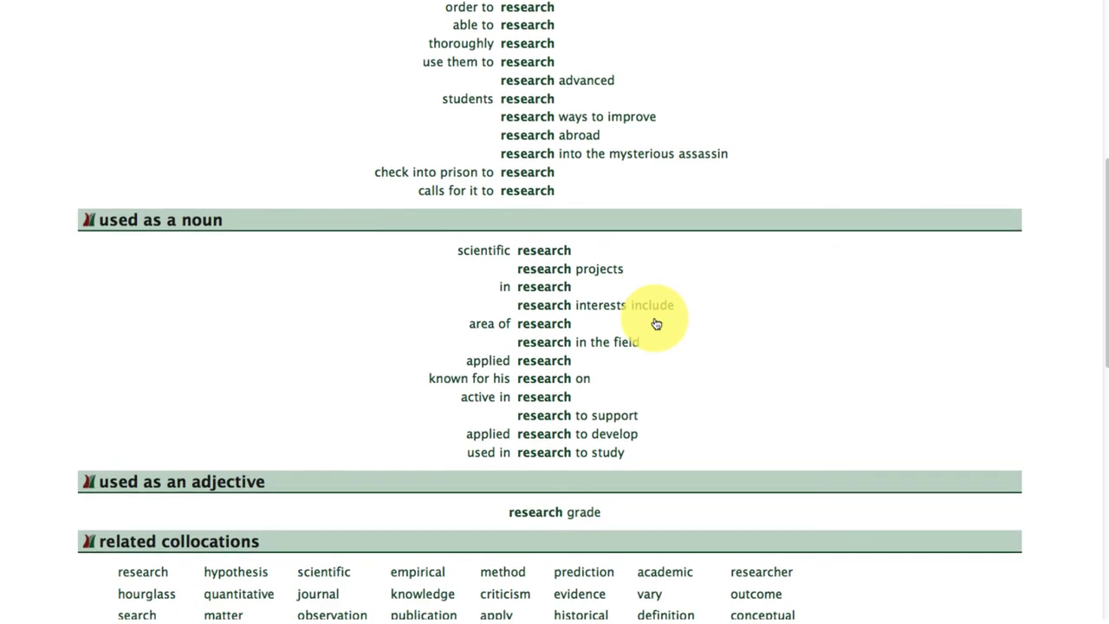
scroll(656, 324, down, 1)
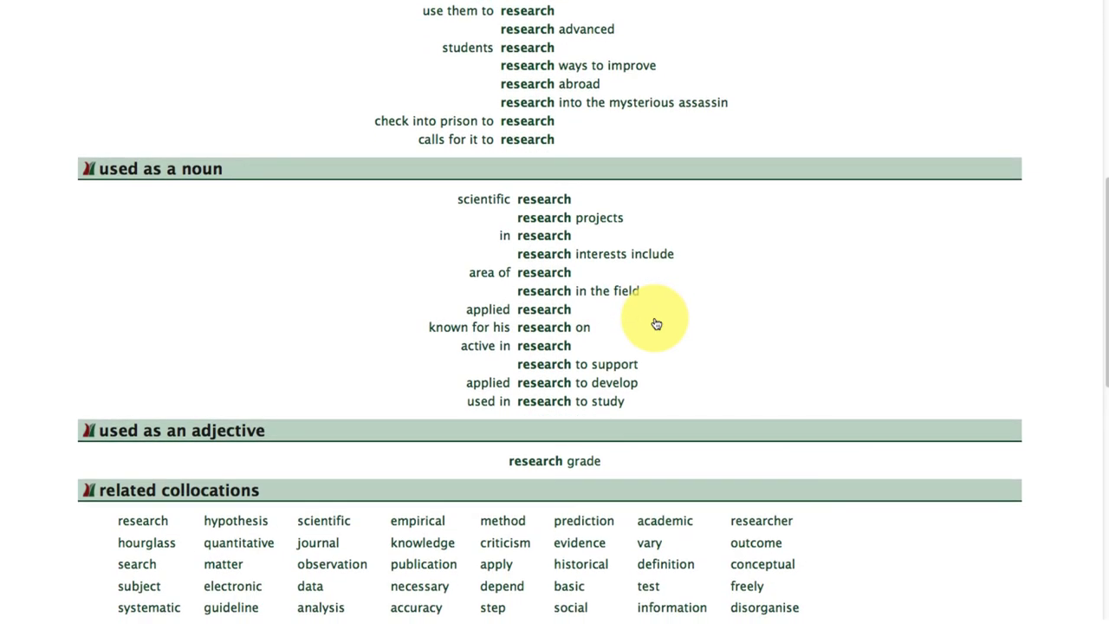
scroll(656, 323, down, 3)
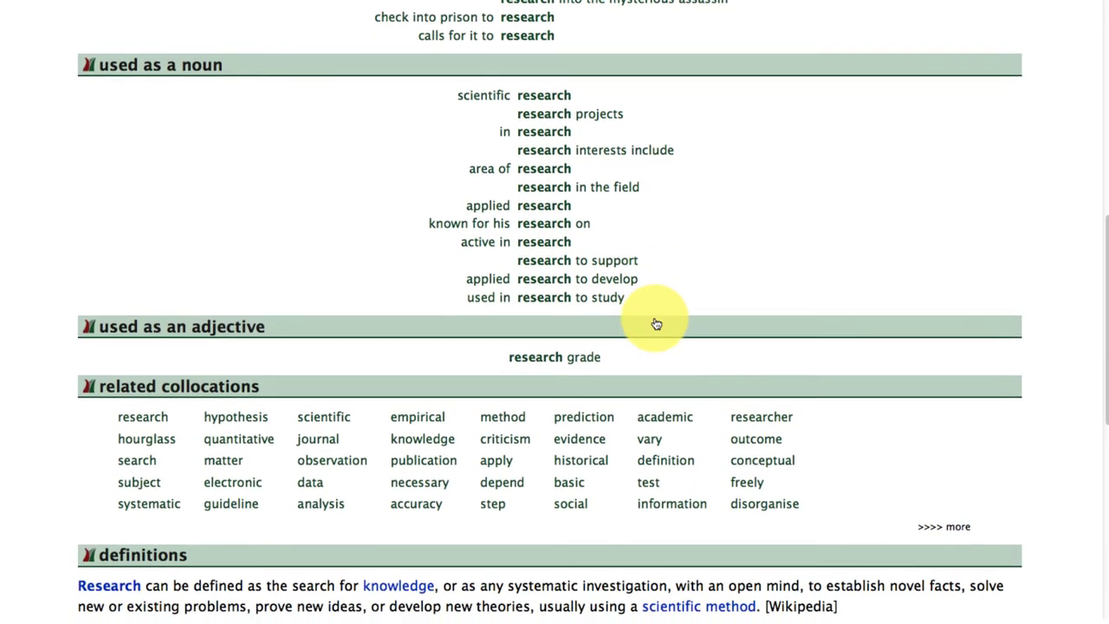